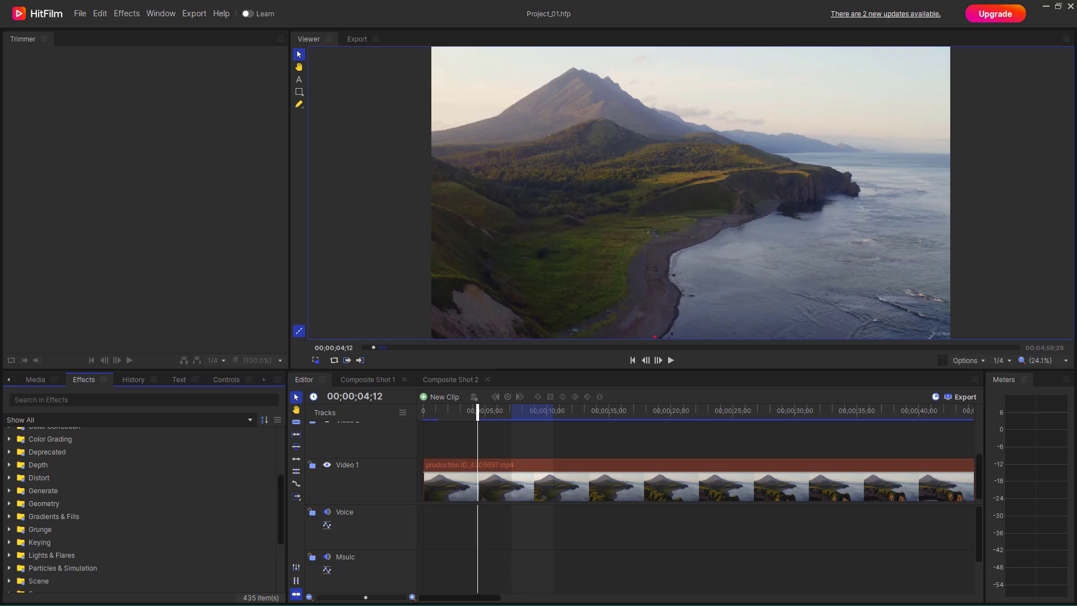
- Apply the Radial Gradient effect from Gradients & Fills to the clip on the Video 1 track
{"action": "left_click", "coordinate": [531, 485]}
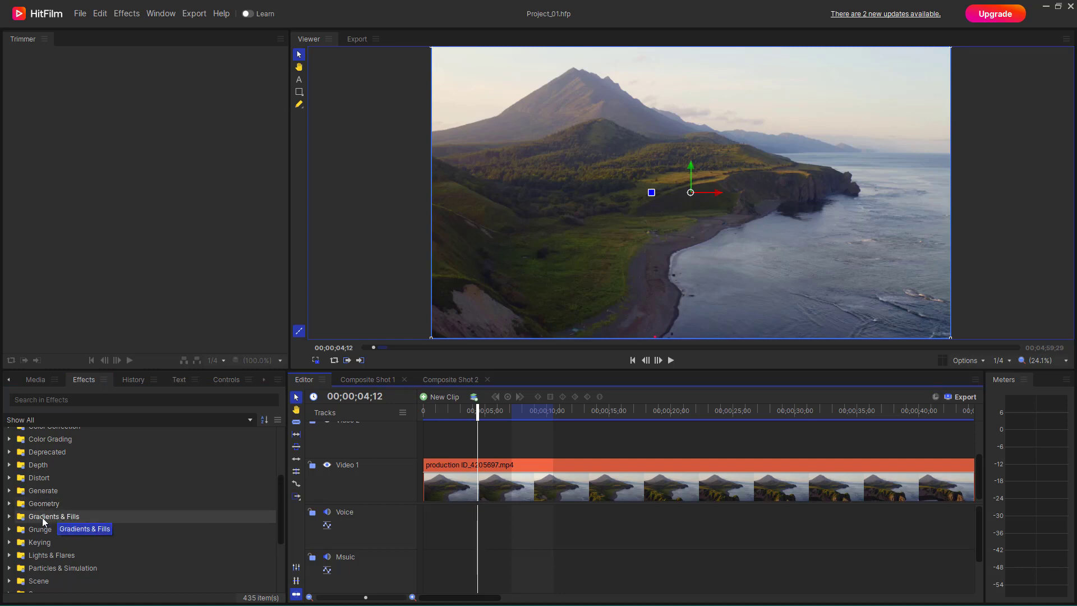
{"action": "left_click", "coordinate": [9, 516]}
{"action": "scroll", "coordinate": [58, 507], "scroll_direction": "down", "scroll_amount": 2}
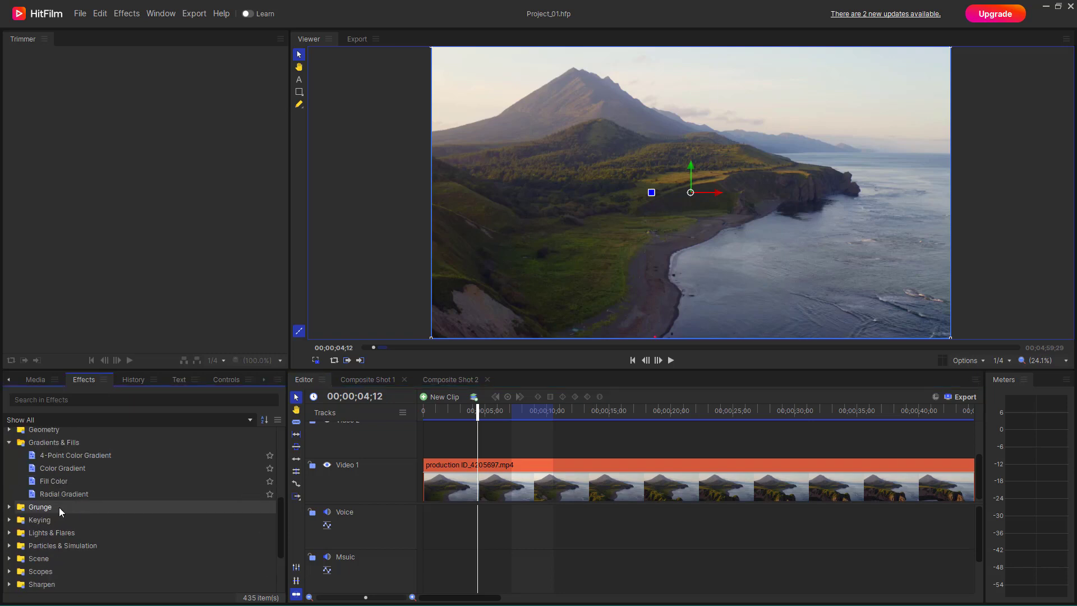
{"action": "left_click", "coordinate": [73, 494]}
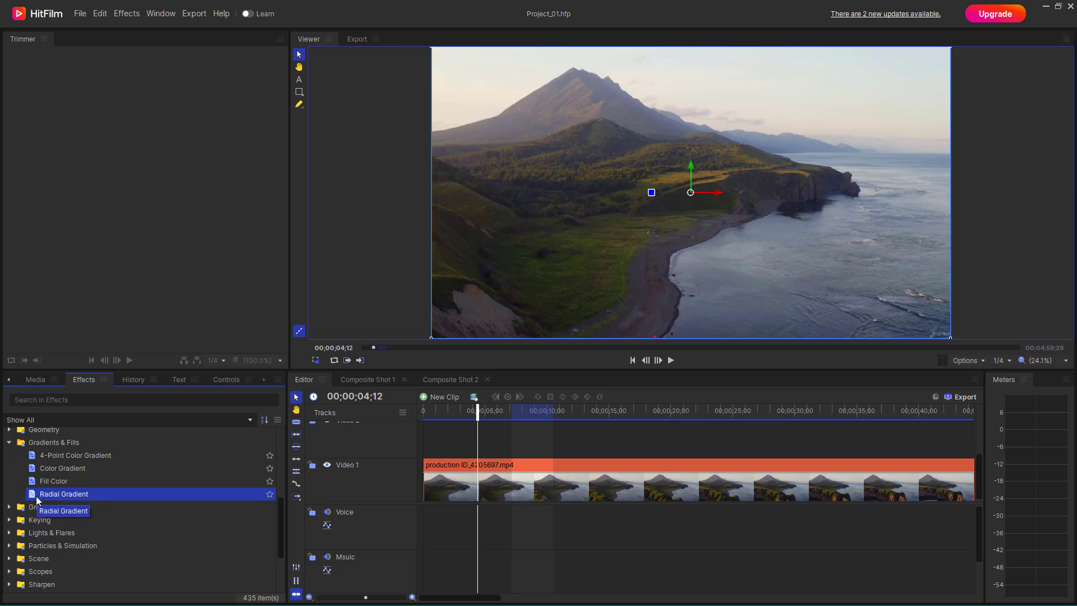
{"action": "left_click_drag", "start_coordinate": [36, 496], "coordinate": [50, 508]}
{"action": "left_click_drag", "start_coordinate": [391, 530], "coordinate": [491, 482]}
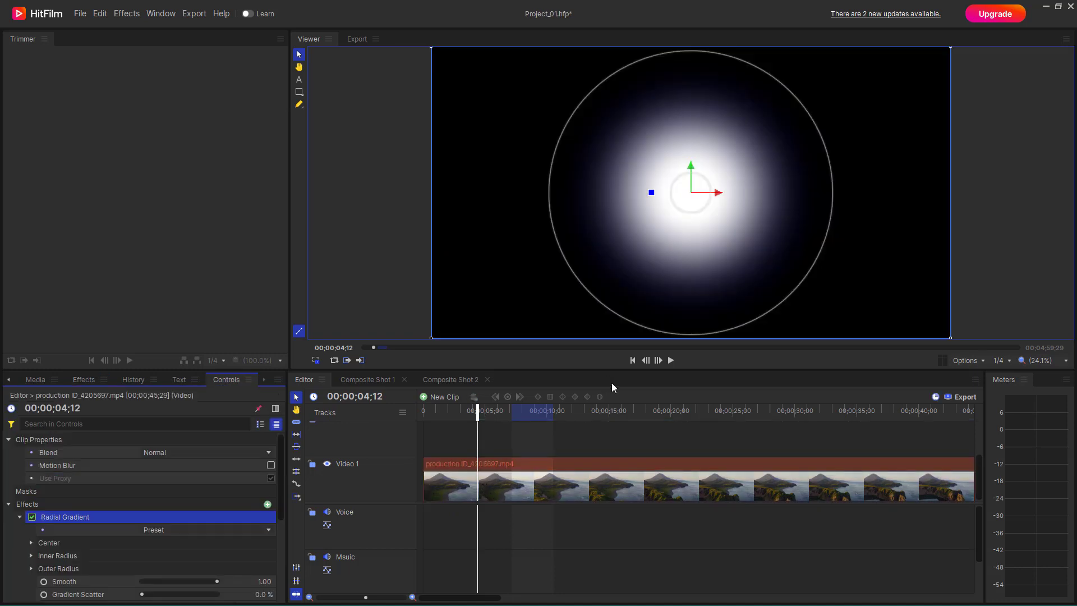
- Move the radial gradient's center slightly up and to the left in the viewer
{"action": "left_click_drag", "start_coordinate": [718, 194], "coordinate": [691, 193]}
{"action": "scroll", "coordinate": [153, 500], "scroll_direction": "down", "scroll_amount": 3}
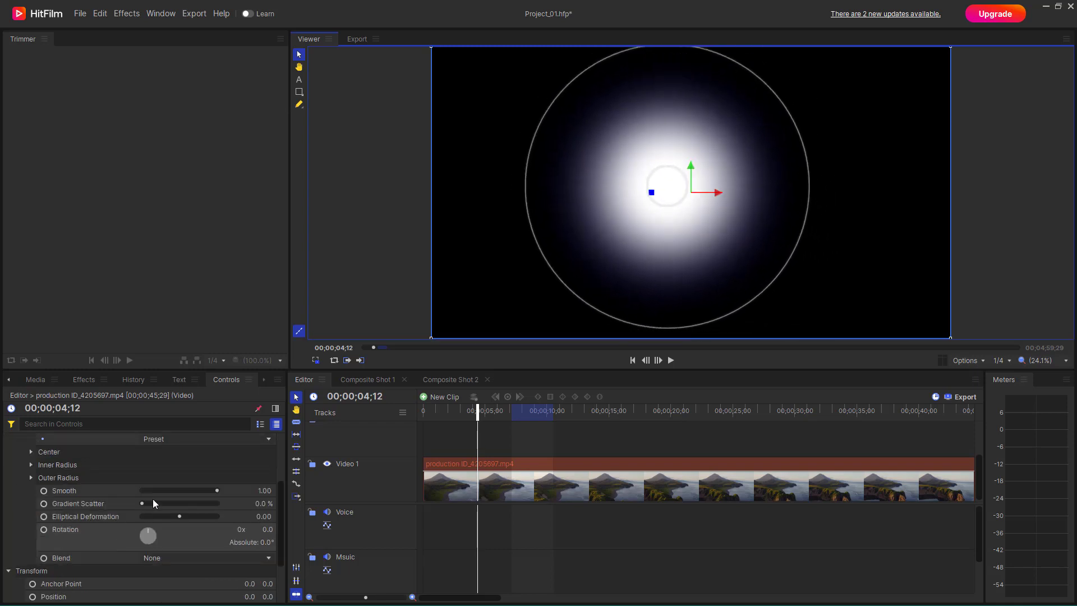
{"action": "scroll", "coordinate": [181, 456], "scroll_direction": "up", "scroll_amount": 1}
- Try the Darkness, JamesBond and OpticalFlare presets on the Radial Gradient effect
{"action": "left_click", "coordinate": [176, 484]}
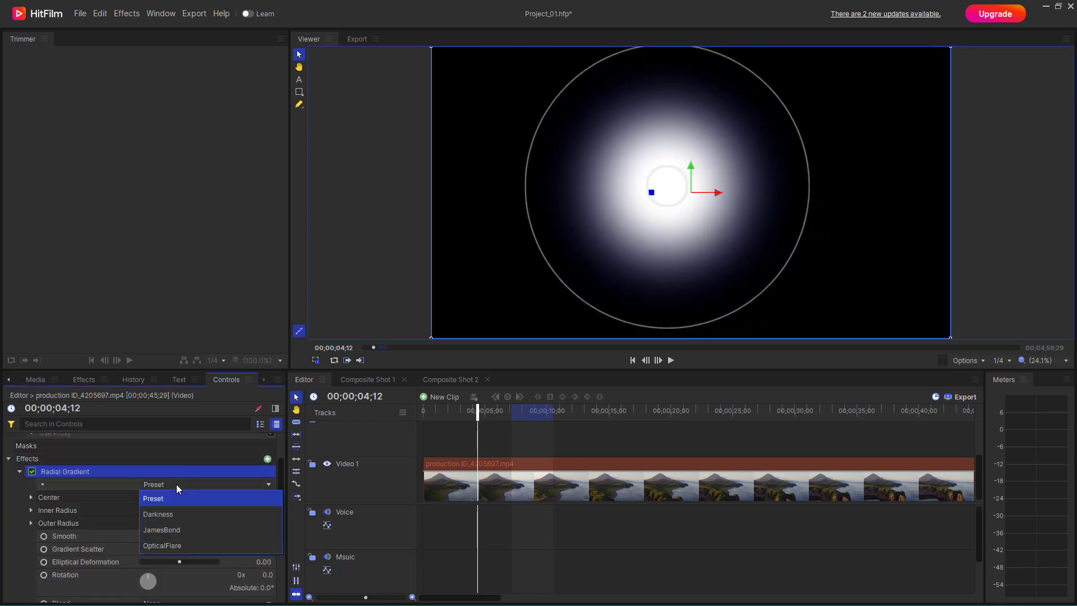
{"action": "left_click", "coordinate": [171, 515]}
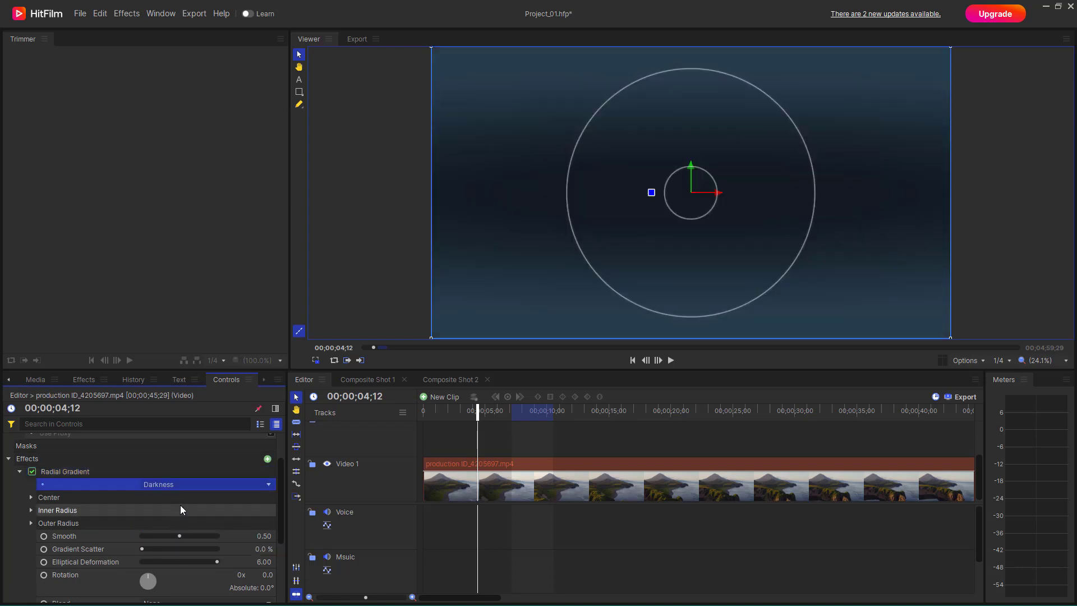
{"action": "left_click", "coordinate": [194, 483]}
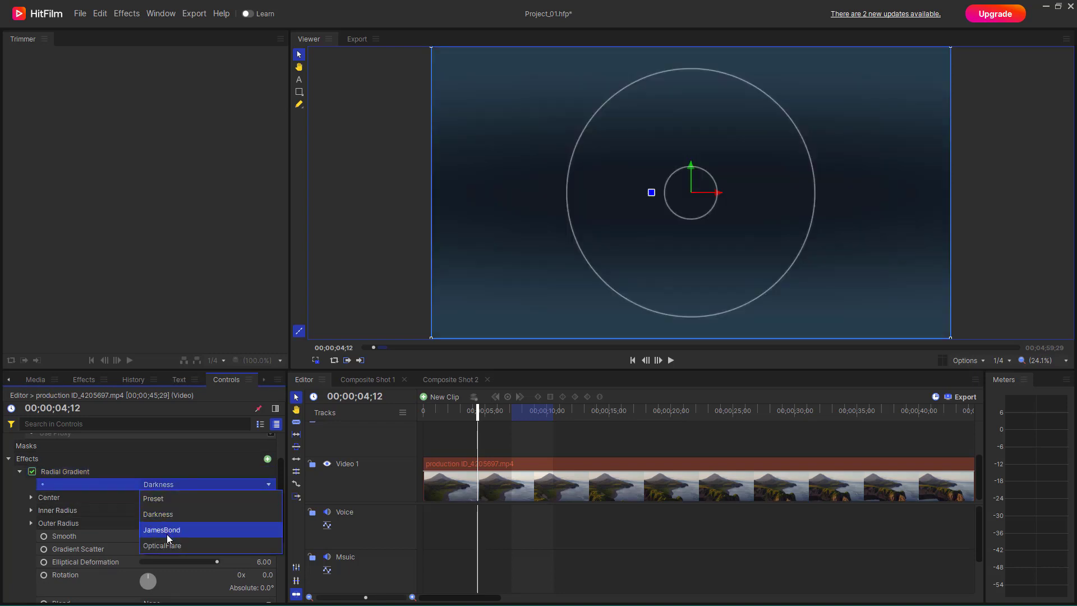
{"action": "left_click", "coordinate": [166, 530]}
{"action": "left_click", "coordinate": [184, 481]}
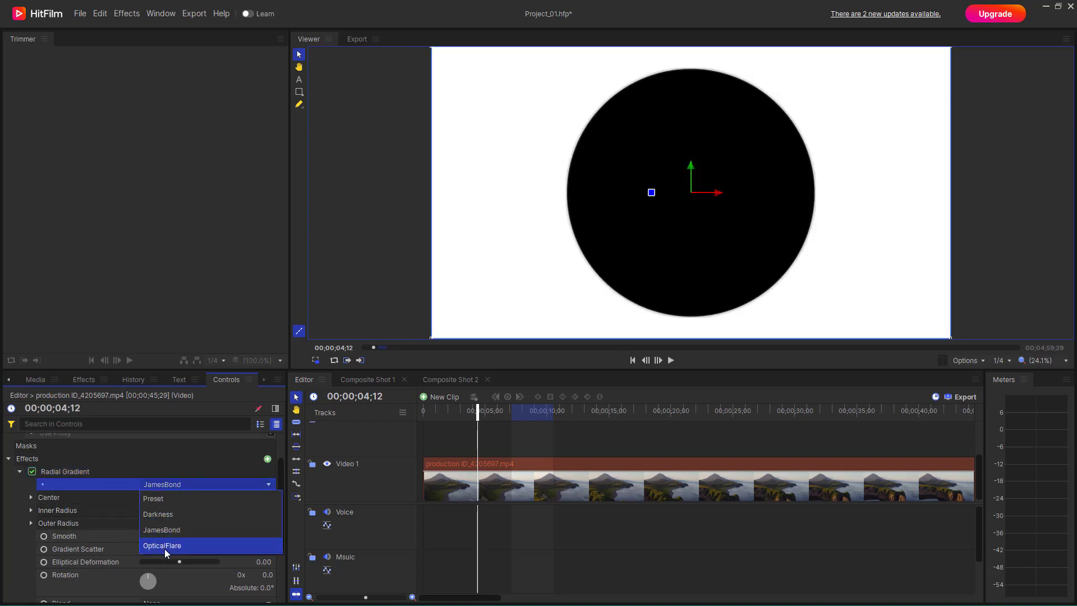
{"action": "left_click", "coordinate": [164, 548]}
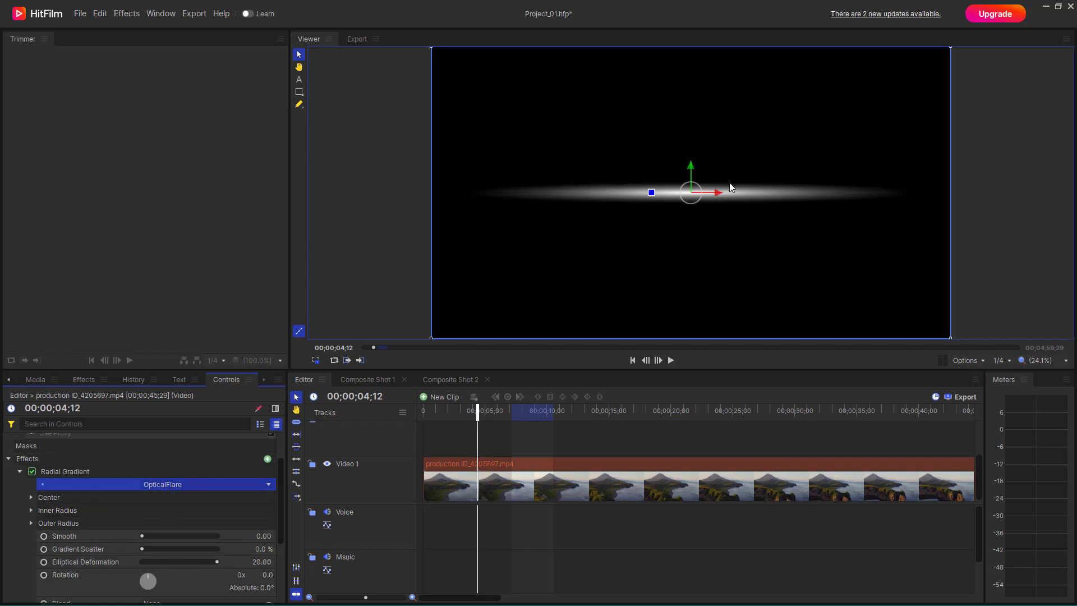
- Try repositioning the clip in the viewer with its transform handles, undoing each move
{"action": "left_click_drag", "start_coordinate": [691, 165], "coordinate": [694, 150]}
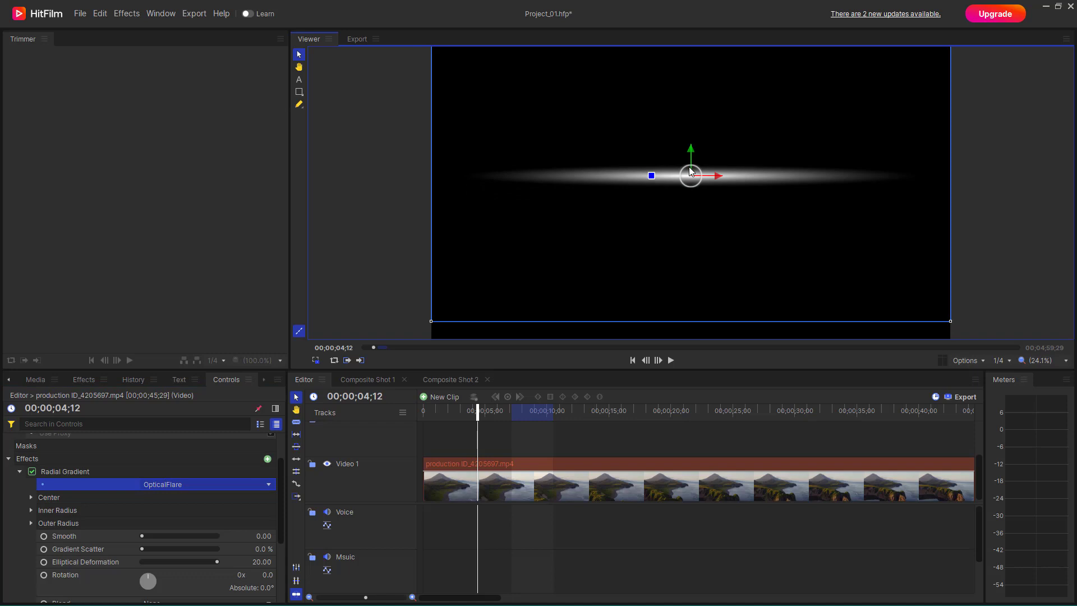
{"action": "key", "text": "ctrl+z"}
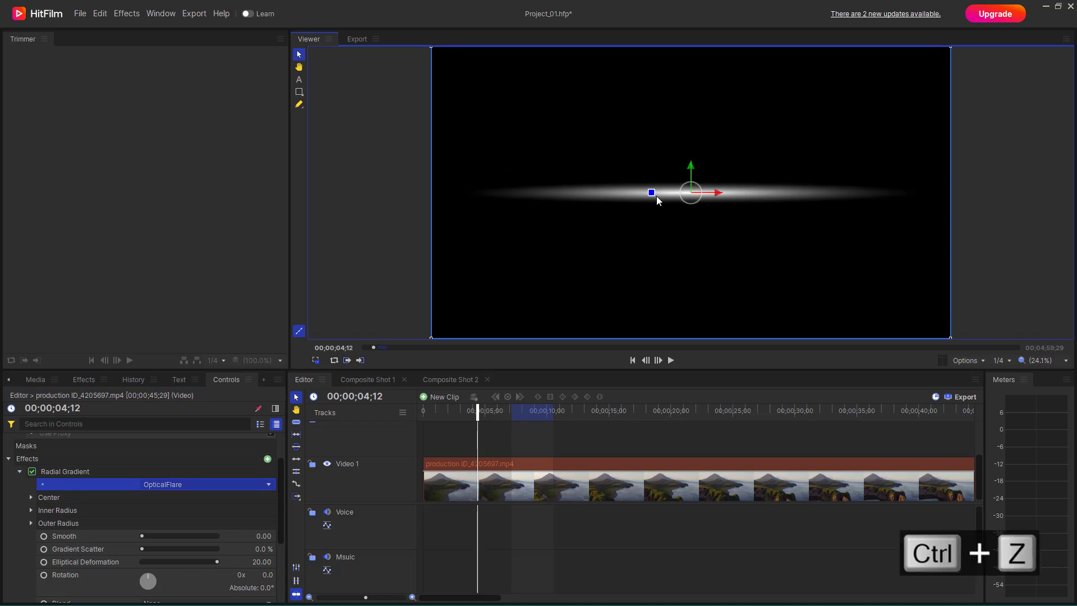
{"action": "left_click_drag", "start_coordinate": [652, 192], "coordinate": [699, 208]}
{"action": "key", "text": "ctrl+z"}
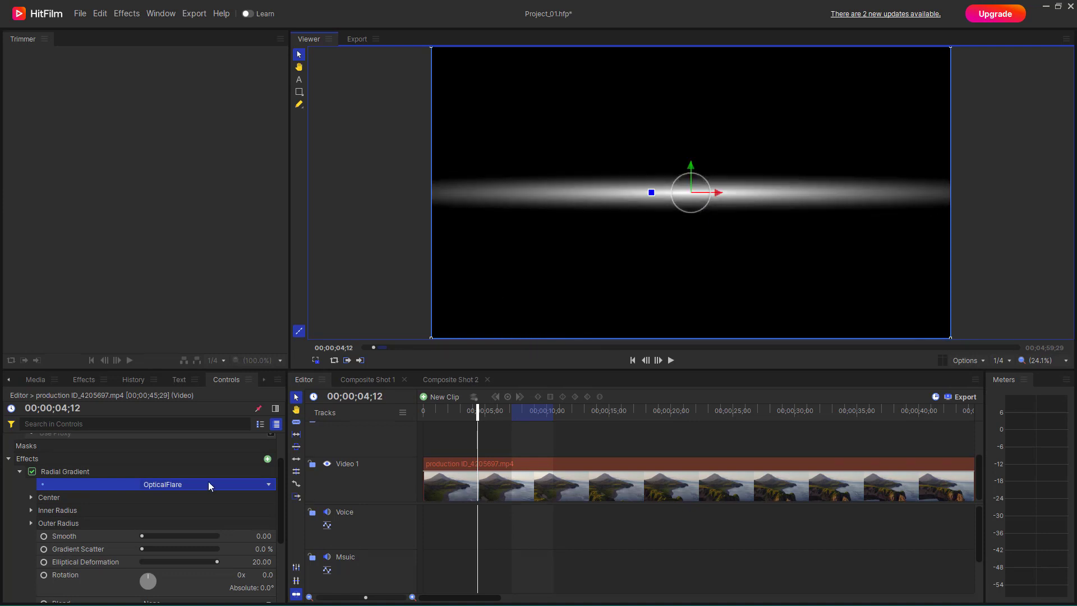
- Switch the Radial Gradient effect to the JamesBond preset and check its center in the viewer
{"action": "left_click", "coordinate": [209, 486]}
{"action": "left_click", "coordinate": [168, 528]}
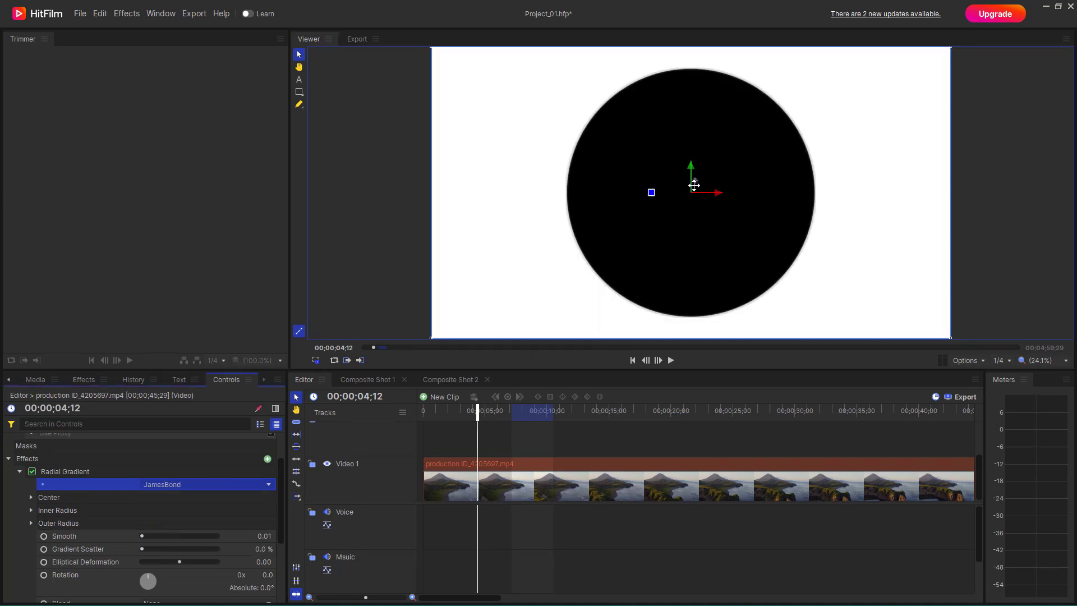
{"action": "left_click", "coordinate": [701, 193]}
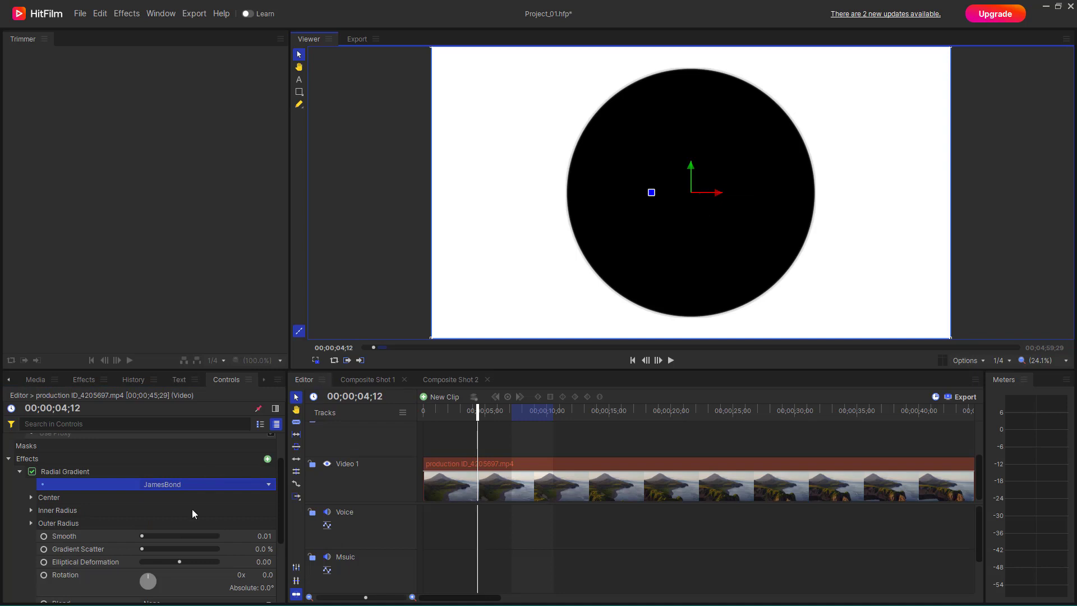
- Apply the Darkness preset, then enlarge the gradient's inner circle and shrink its outer circle in the viewer
{"action": "left_click", "coordinate": [211, 484]}
{"action": "left_click", "coordinate": [180, 500]}
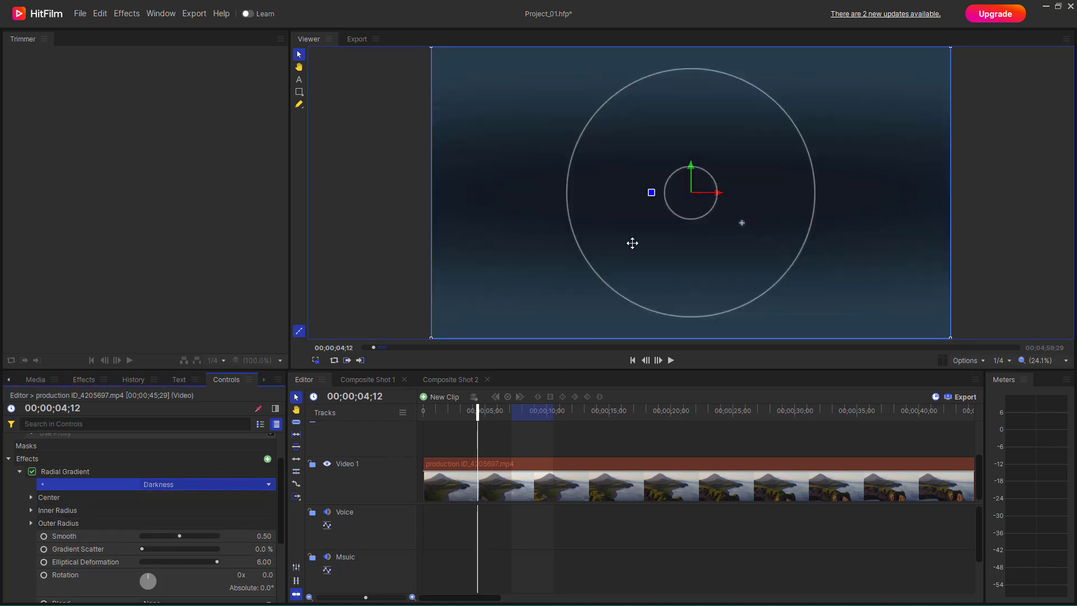
{"action": "left_click", "coordinate": [710, 177]}
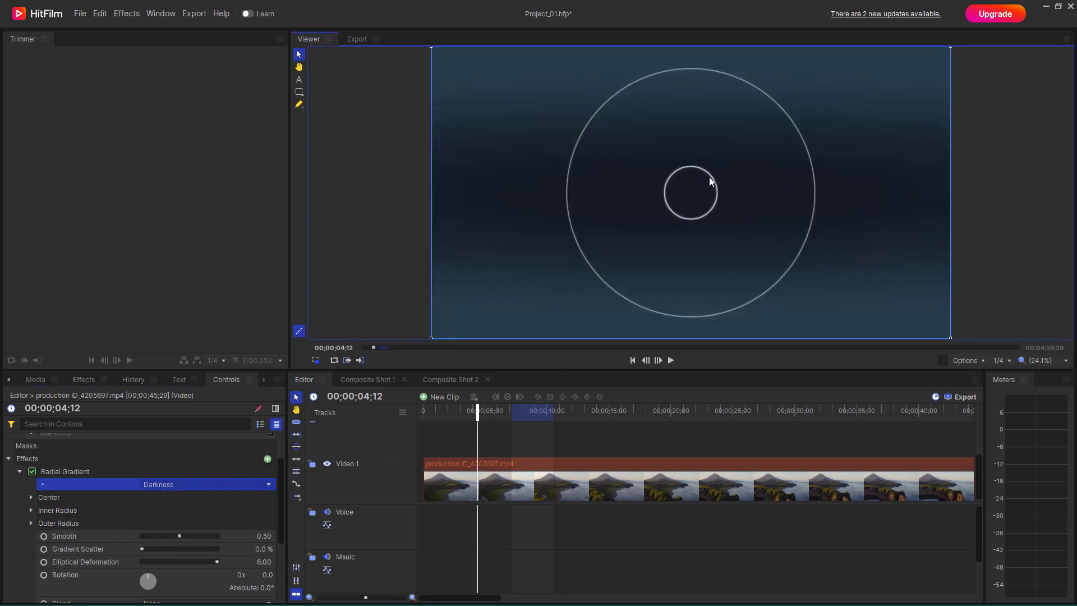
{"action": "left_click_drag", "start_coordinate": [709, 177], "coordinate": [725, 178]}
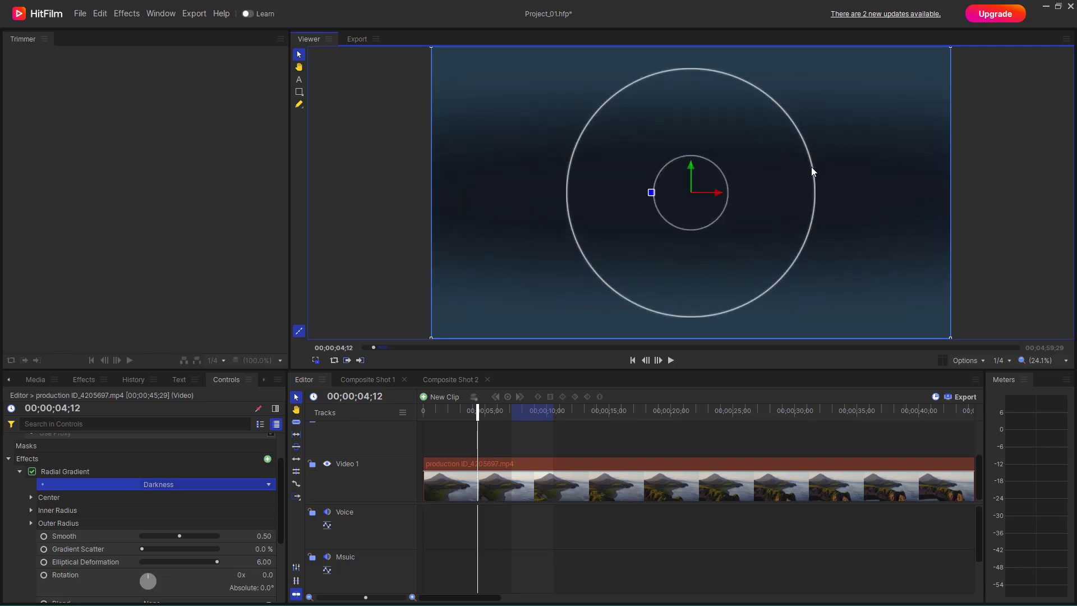
{"action": "left_click_drag", "start_coordinate": [811, 167], "coordinate": [764, 192]}
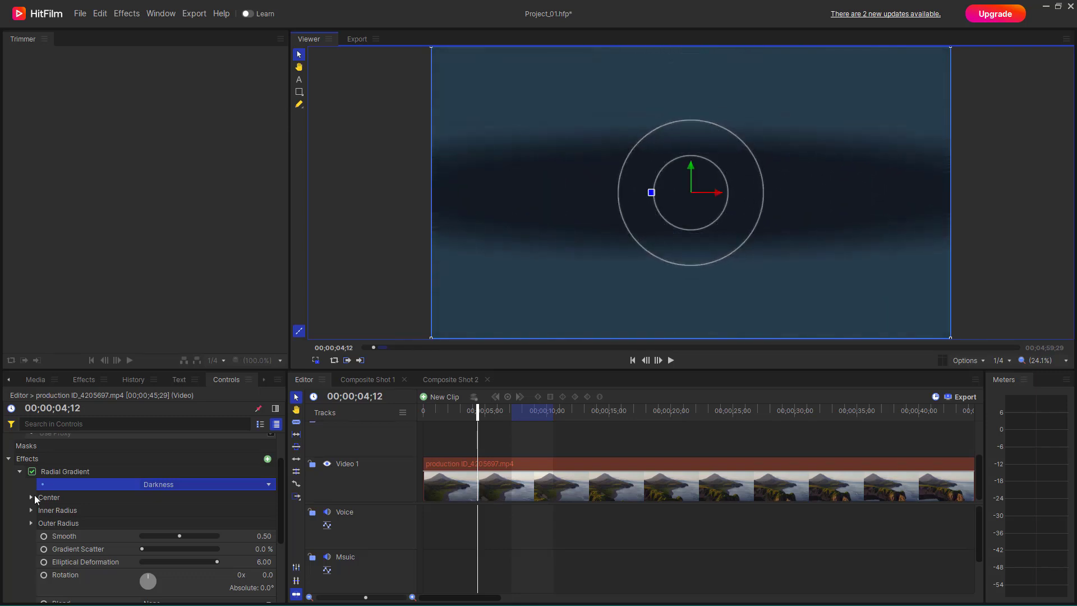
- Try the OpticalFlare preset on the gradient, then return it to Darkness
{"action": "left_click", "coordinate": [174, 485]}
{"action": "left_click", "coordinate": [168, 502]}
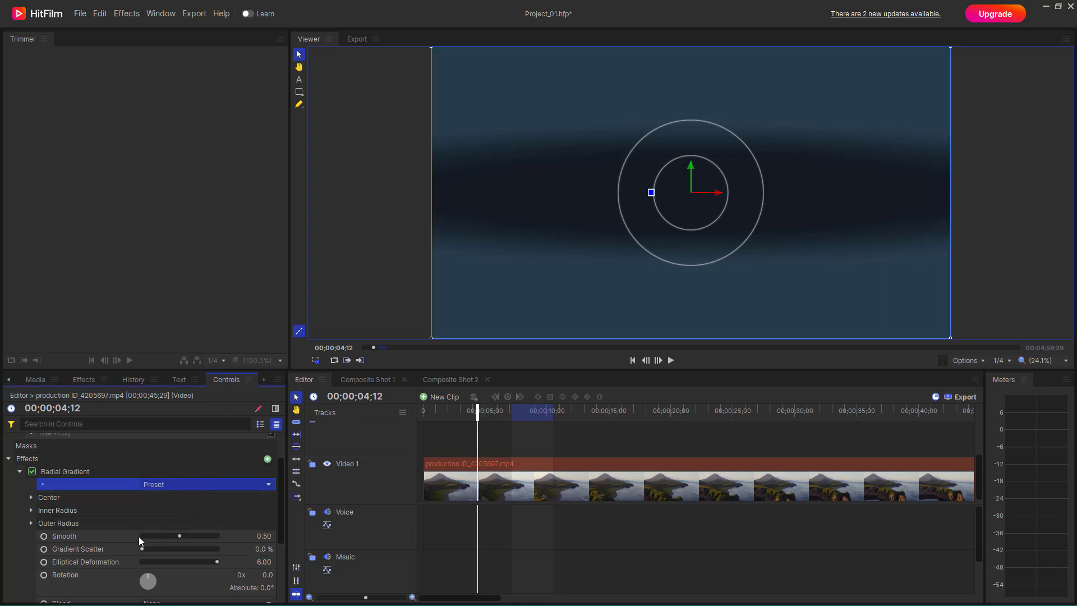
{"action": "left_click", "coordinate": [163, 486]}
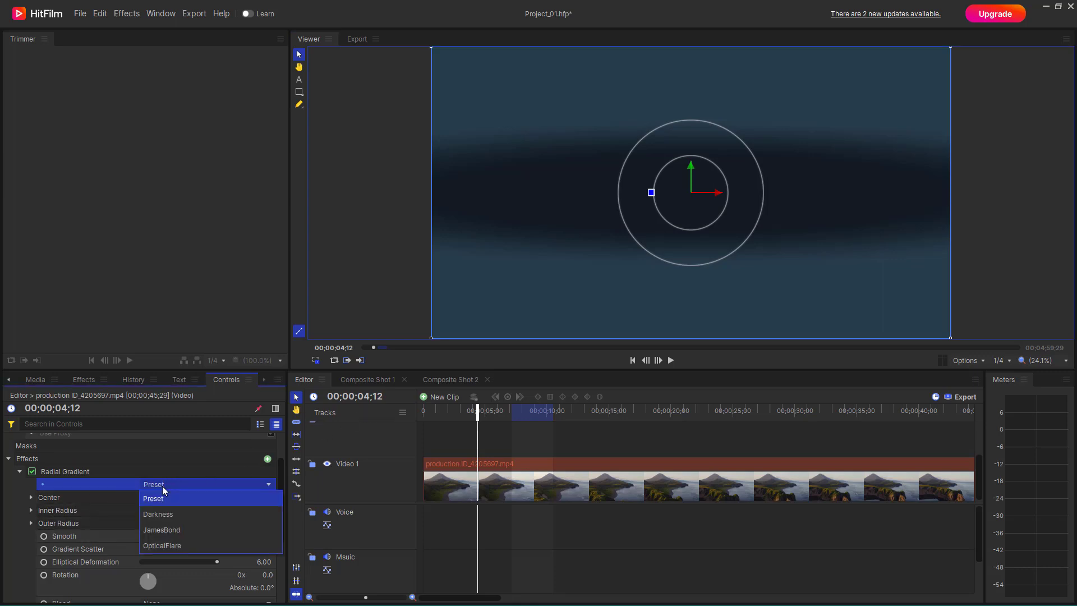
{"action": "left_click", "coordinate": [173, 545]}
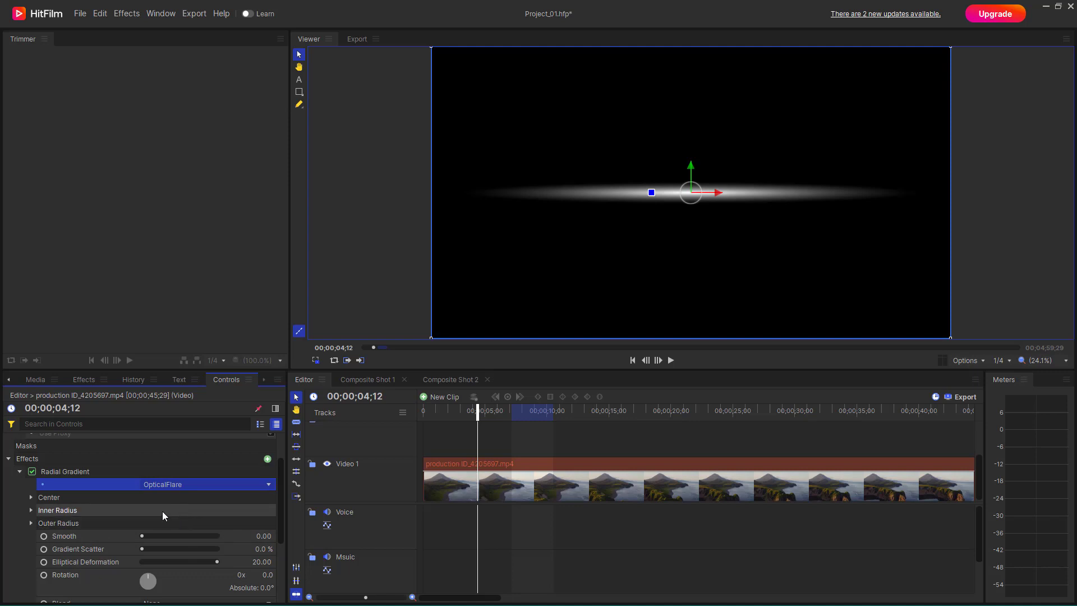
{"action": "left_click", "coordinate": [178, 486]}
{"action": "left_click", "coordinate": [177, 516]}
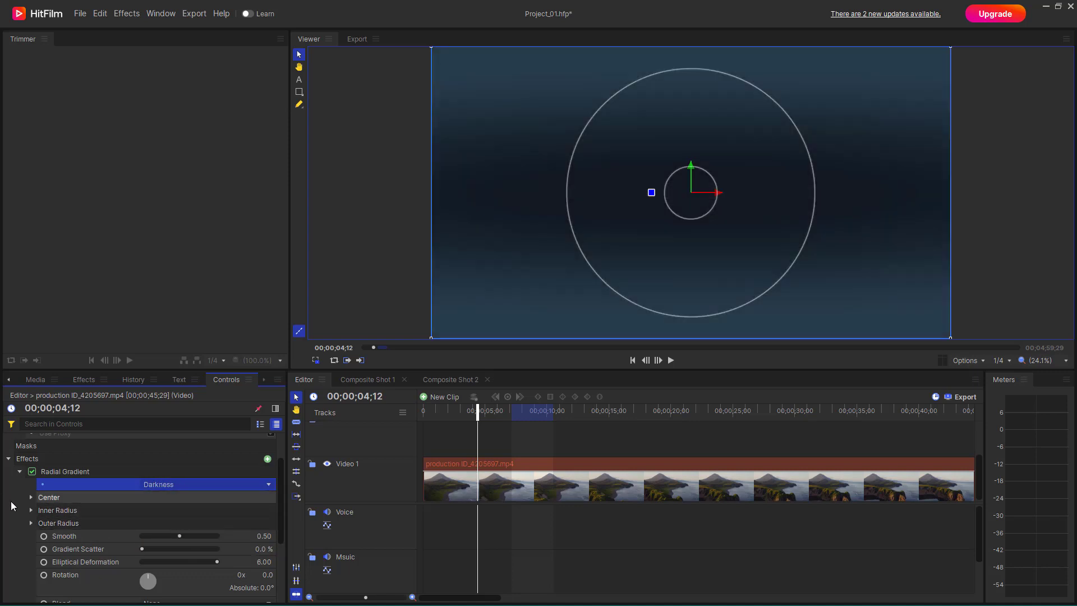
- Set the X position of the gradient's center to 232
{"action": "left_click", "coordinate": [36, 500]}
{"action": "left_click", "coordinate": [30, 498]}
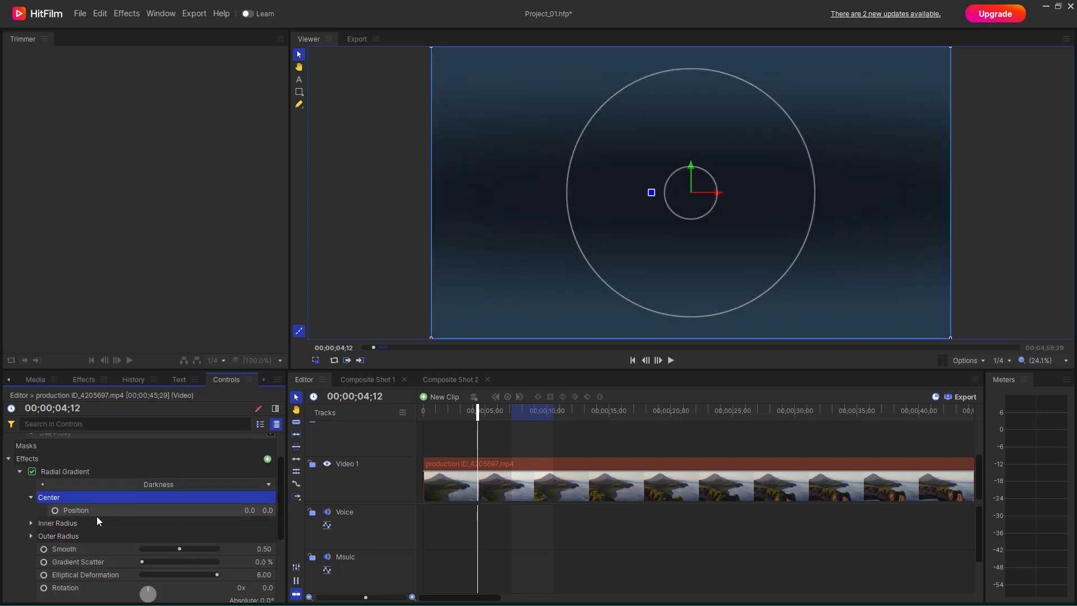
{"action": "left_click", "coordinate": [249, 510]}
{"action": "type", "text": "232"}
{"action": "key", "text": "Return"}
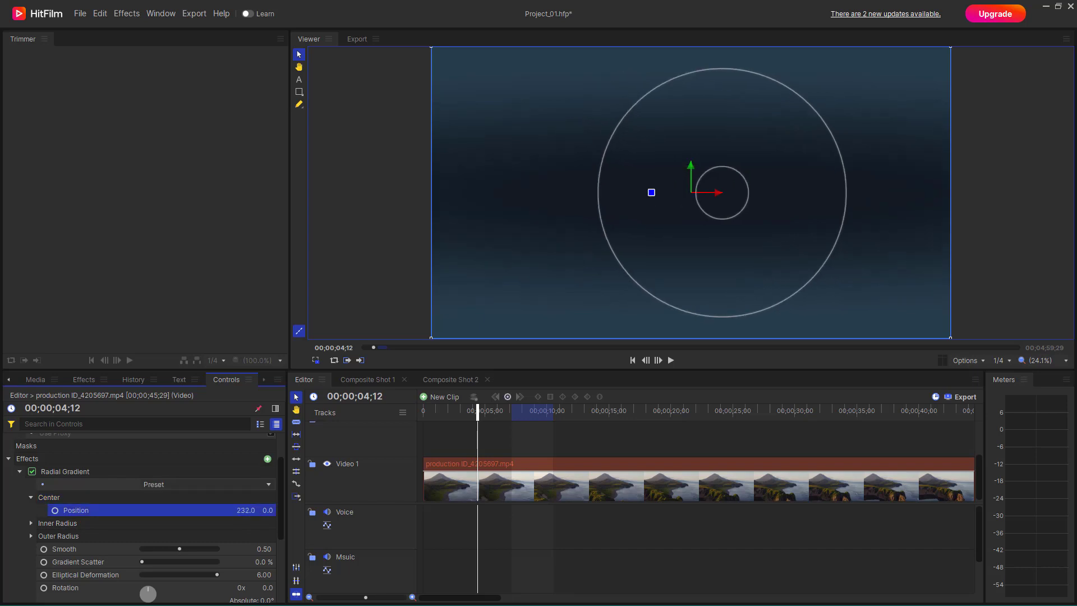
- Apply the OpticalFlare preset to the gradient, try shifting its center left, and set the center's X position to 0
{"action": "left_click", "coordinate": [157, 488]}
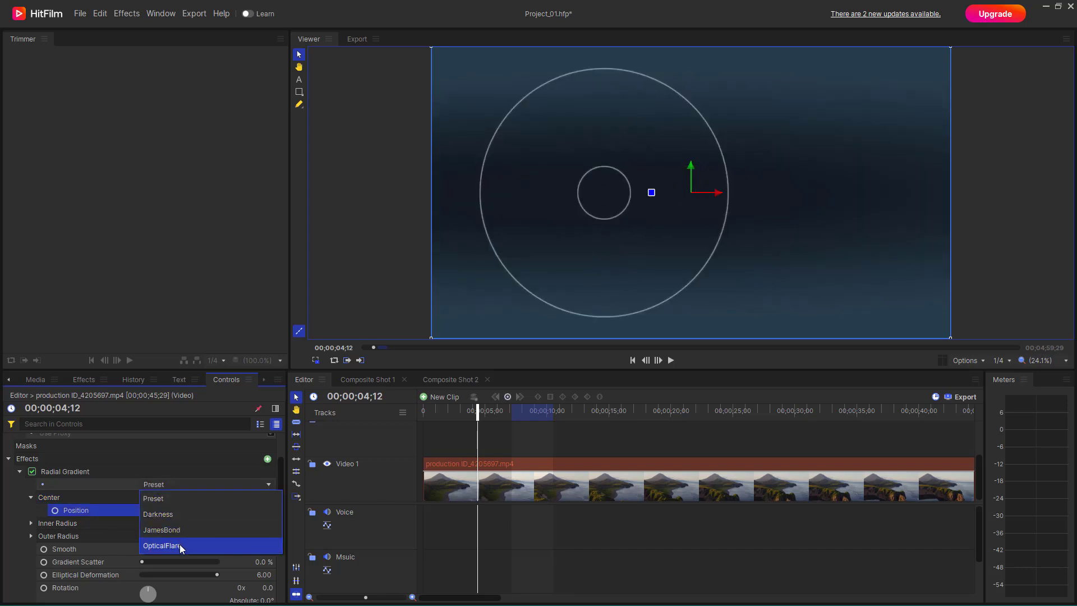
{"action": "left_click", "coordinate": [179, 544]}
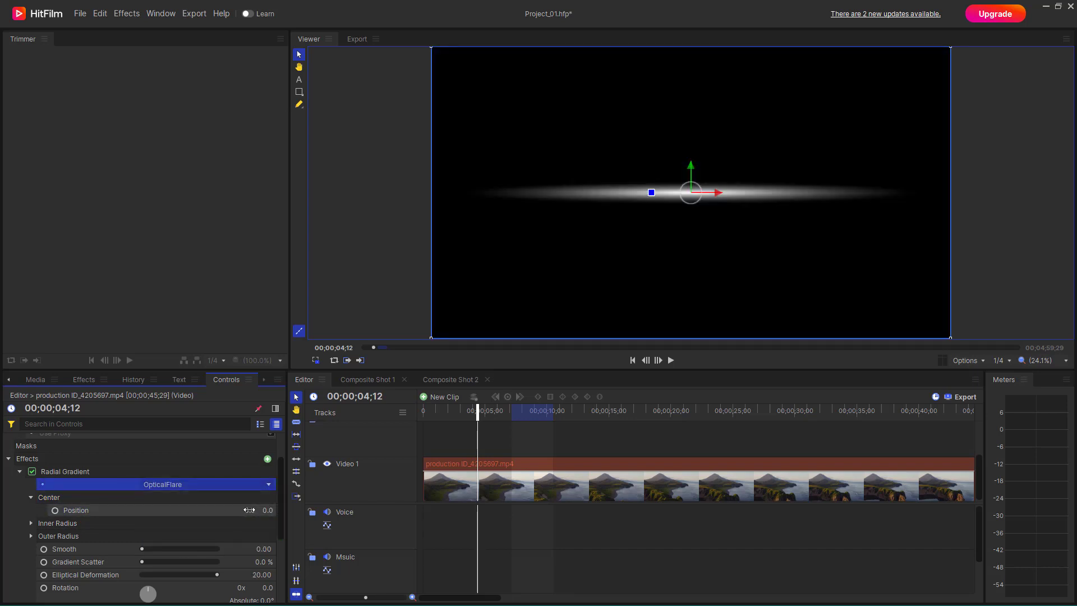
{"action": "left_click_drag", "start_coordinate": [250, 510], "coordinate": [174, 510]}
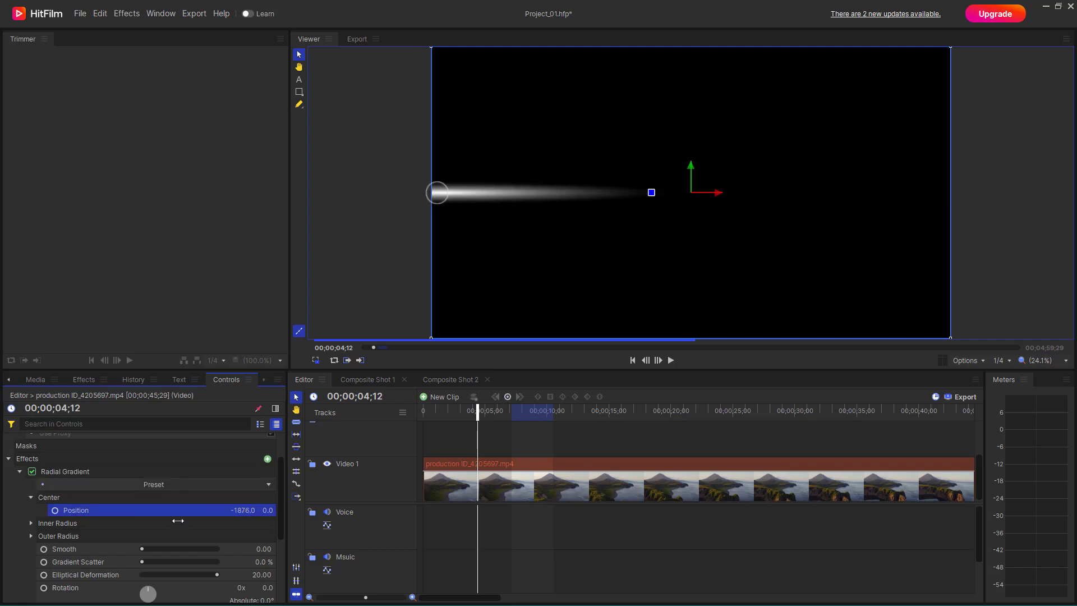
{"action": "left_click", "coordinate": [252, 511]}
{"action": "type", "text": "0"}
{"action": "key", "text": "Return"}
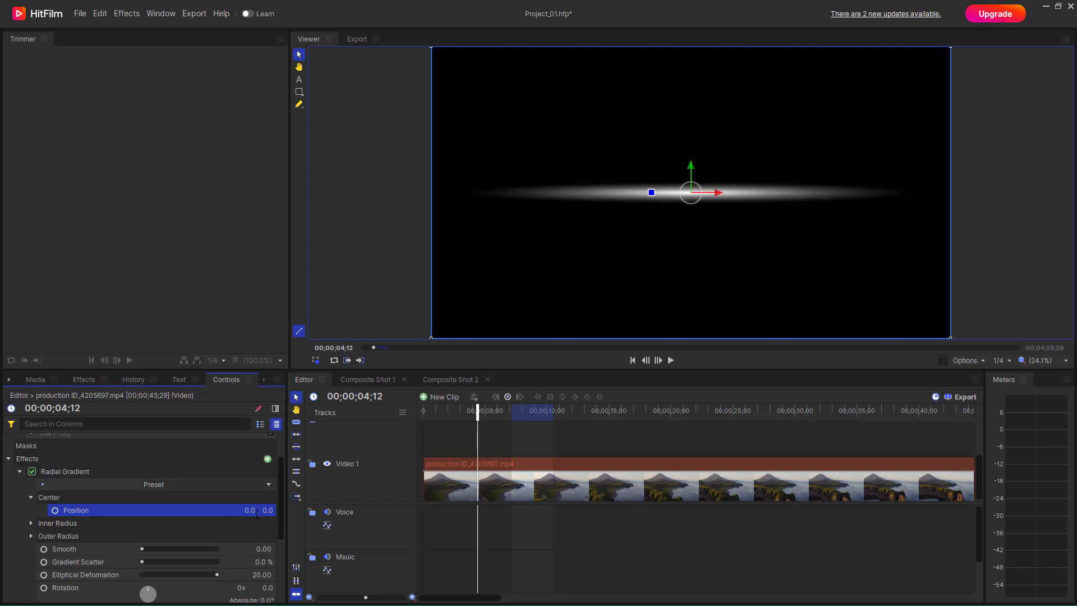
- Set the gradient's inner radius to 40 px
{"action": "left_click", "coordinate": [31, 523]}
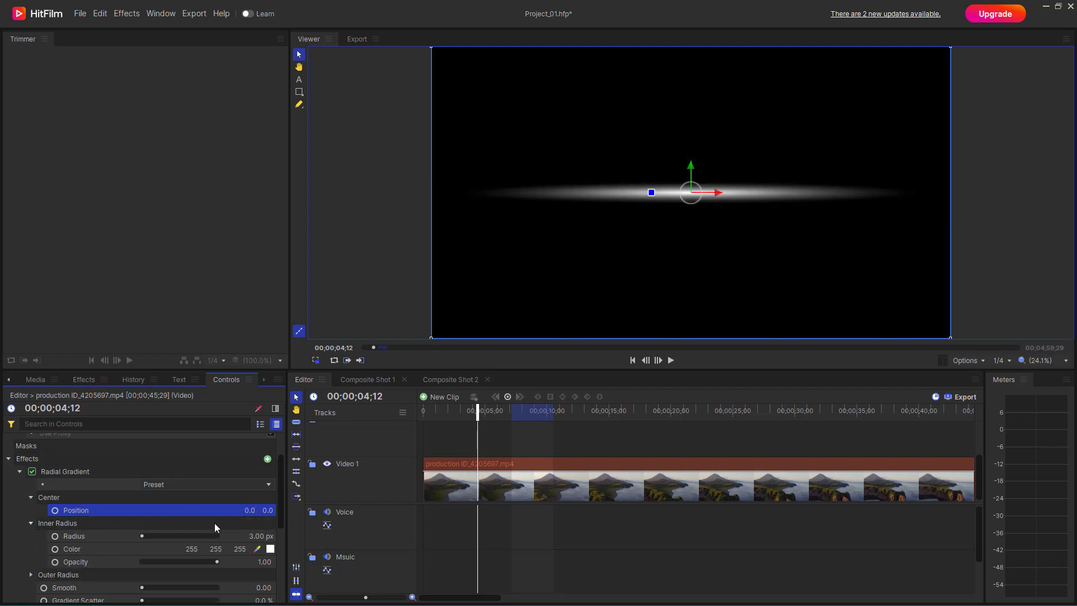
{"action": "scroll", "coordinate": [214, 523], "scroll_direction": "down", "scroll_amount": 1}
{"action": "mouse_move", "coordinate": [146, 490]}
{"action": "left_mouse_down"}
{"action": "mouse_move", "coordinate": [159, 491]}
{"action": "mouse_move", "coordinate": [125, 494]}
{"action": "mouse_move", "coordinate": [157, 504]}
{"action": "left_mouse_up"}
- Change the inner radius color to pale yellow #F4FFC7
{"action": "left_click", "coordinate": [271, 504]}
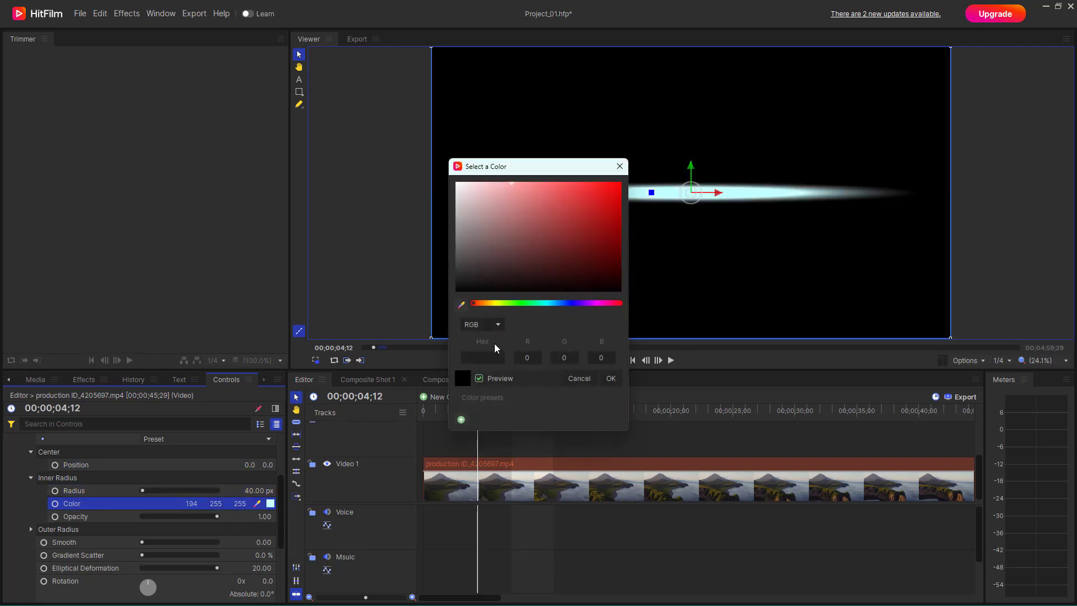
{"action": "left_click", "coordinate": [584, 192]}
{"action": "left_click", "coordinate": [485, 178]}
{"action": "mouse_move", "coordinate": [484, 178]}
{"action": "left_mouse_down"}
{"action": "mouse_move", "coordinate": [514, 183]}
{"action": "mouse_move", "coordinate": [494, 182]}
{"action": "left_mouse_up"}
{"action": "left_click_drag", "start_coordinate": [527, 303], "coordinate": [502, 303]}
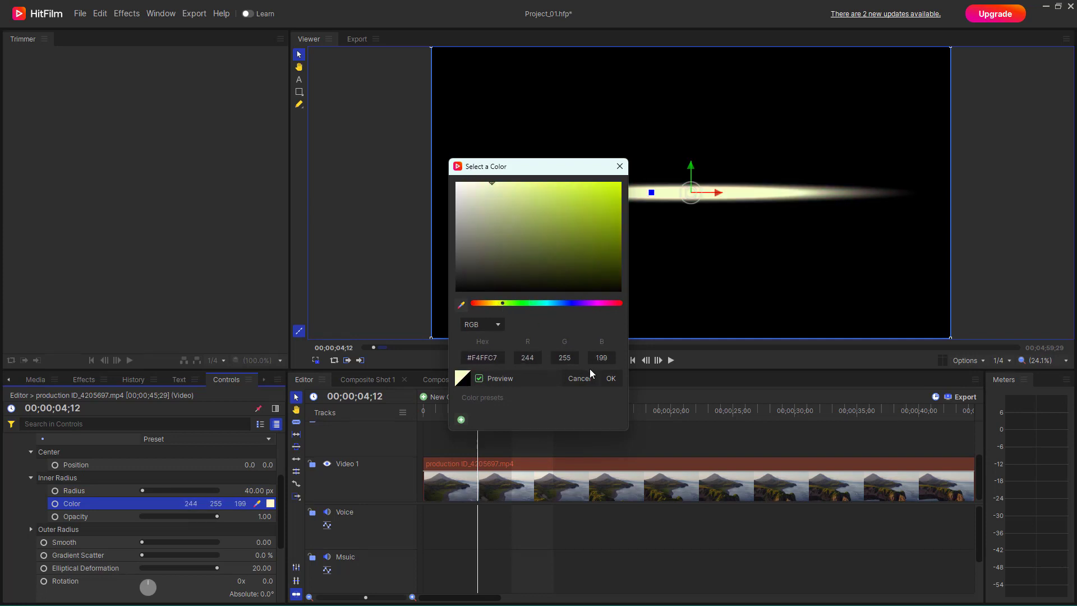
{"action": "left_click", "coordinate": [607, 385]}
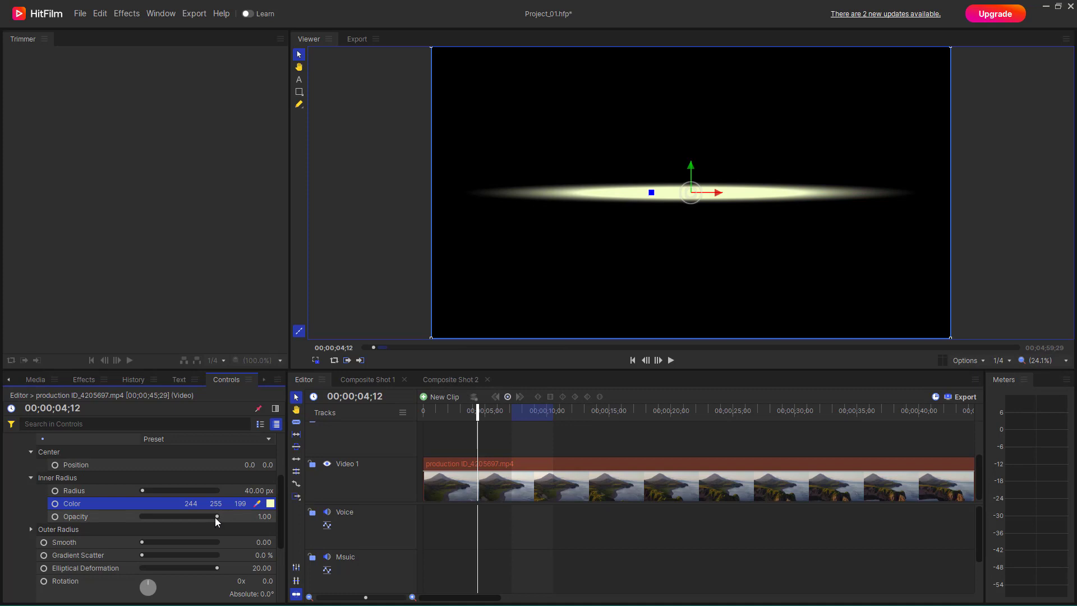
- Set the inner radius opacity to 0.96 and the gradient's Smooth value to 1.00
{"action": "mouse_move", "coordinate": [214, 517]}
{"action": "left_mouse_down"}
{"action": "mouse_move", "coordinate": [148, 514]}
{"action": "mouse_move", "coordinate": [278, 520]}
{"action": "mouse_move", "coordinate": [213, 513]}
{"action": "left_mouse_up"}
{"action": "scroll", "coordinate": [172, 514], "scroll_direction": "down", "scroll_amount": 1}
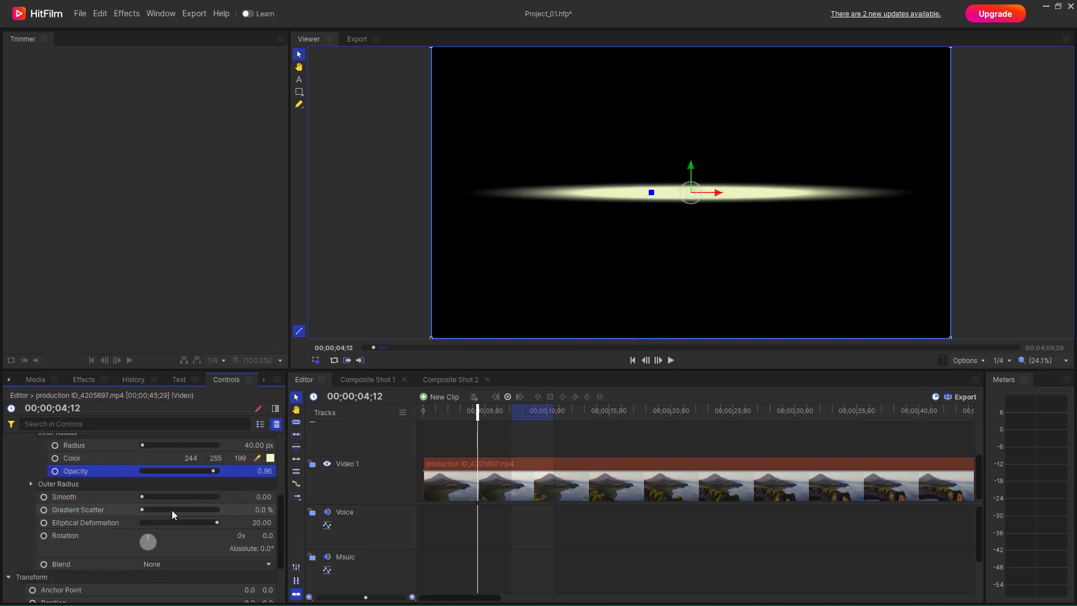
{"action": "left_click_drag", "start_coordinate": [139, 496], "coordinate": [237, 503]}
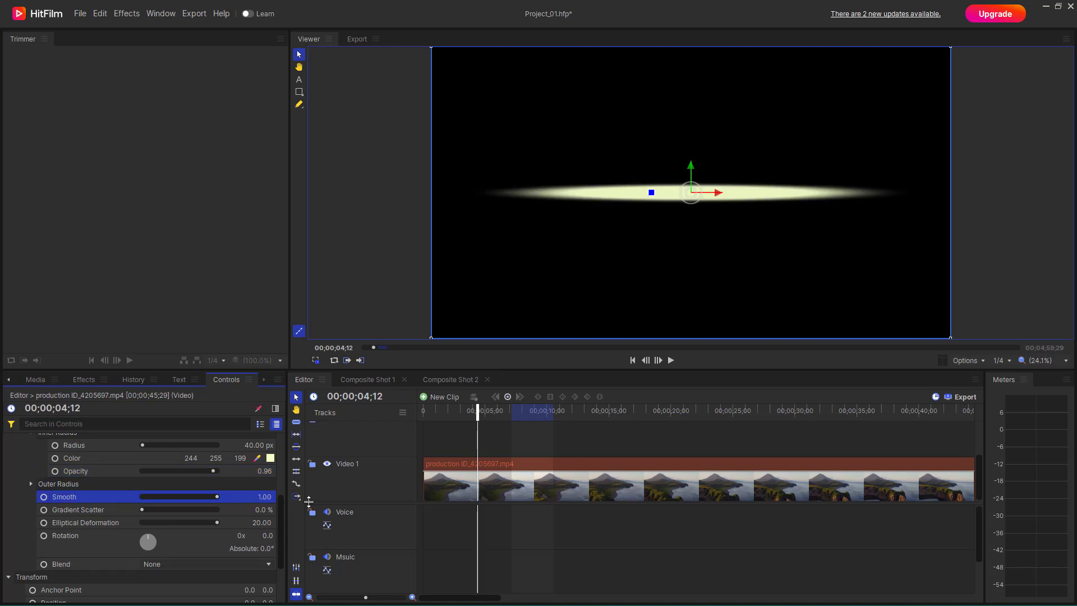
- Try a Smooth value of 0 and restore it to 1.00, then test Gradient Scatter and return it to 0%
{"action": "left_click_drag", "start_coordinate": [216, 498], "coordinate": [104, 498]}
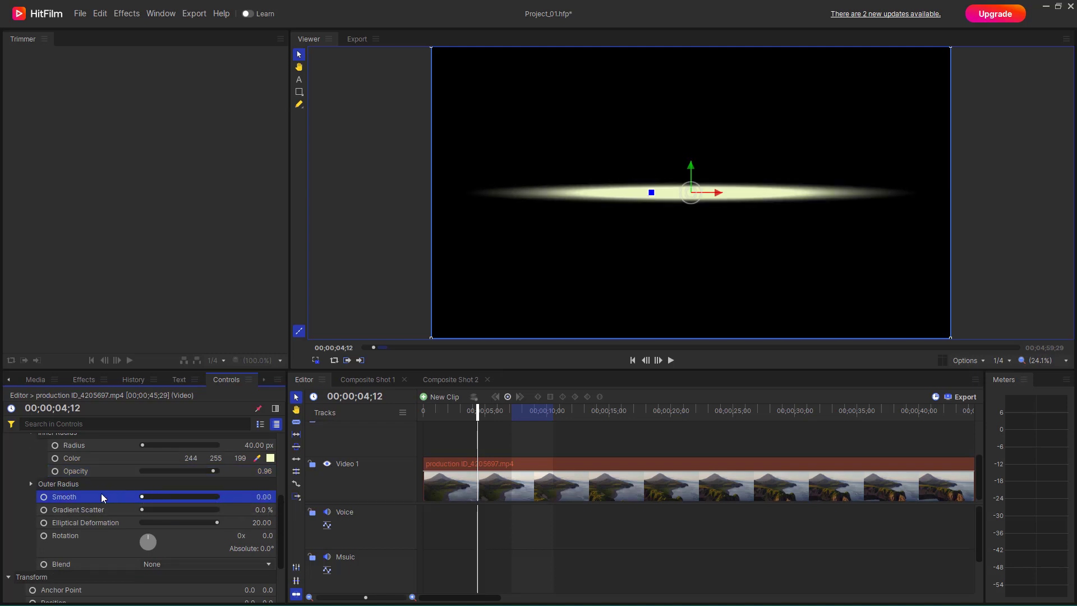
{"action": "left_click_drag", "start_coordinate": [238, 500], "coordinate": [285, 506]}
{"action": "left_click_drag", "start_coordinate": [142, 510], "coordinate": [162, 510]}
{"action": "left_click_drag", "start_coordinate": [244, 510], "coordinate": [142, 510]}
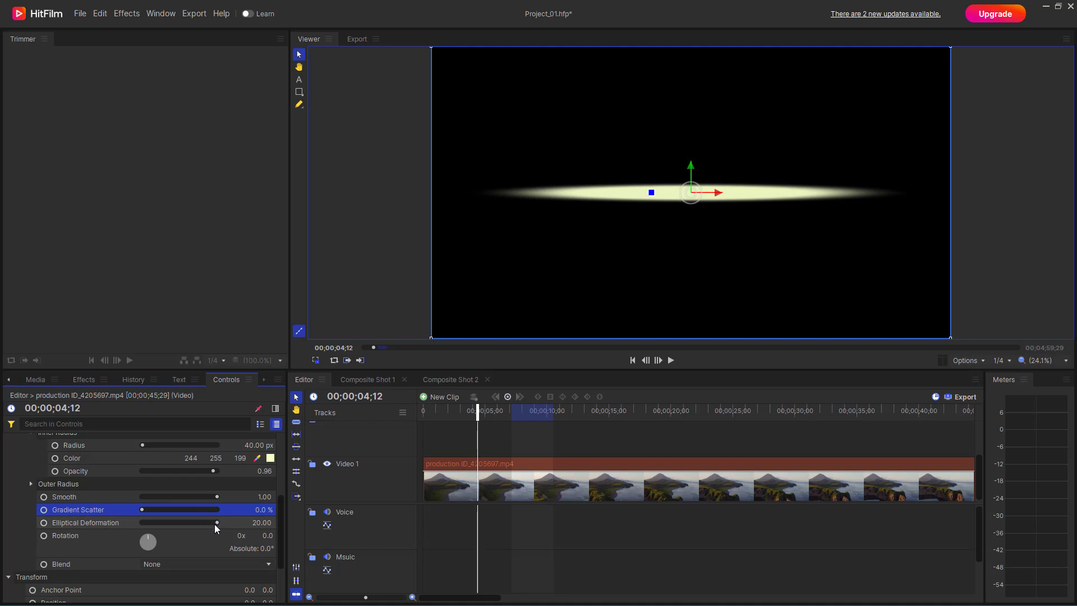
- Set the gradient's Elliptical Deformation to -0.44 and enlarge its outer radius to fill most of the frame's height
{"action": "left_click_drag", "start_coordinate": [214, 524], "coordinate": [169, 524]}
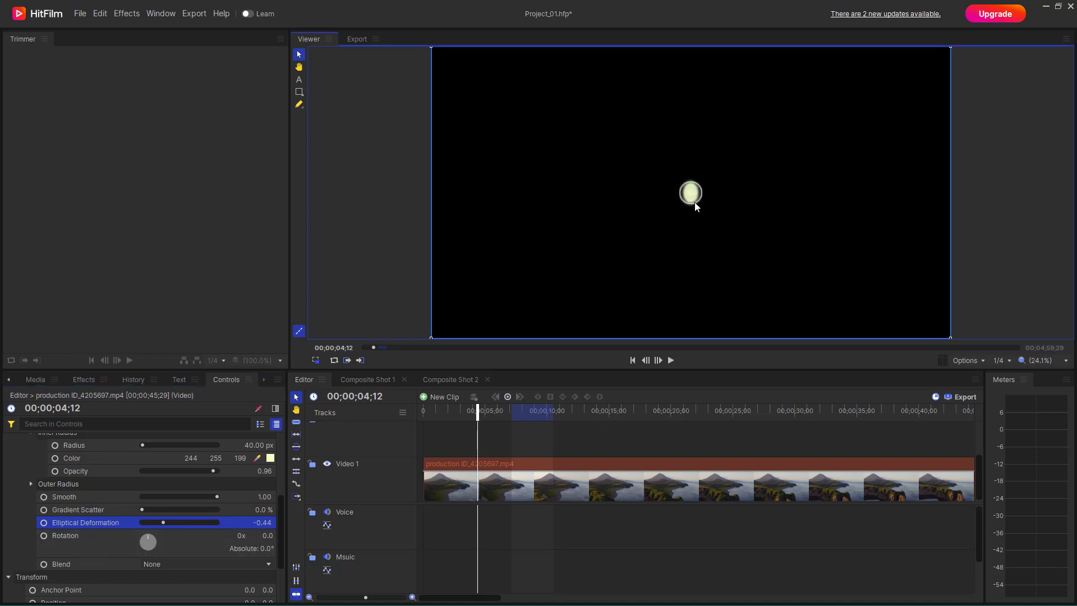
{"action": "left_click_drag", "start_coordinate": [695, 202], "coordinate": [761, 287]}
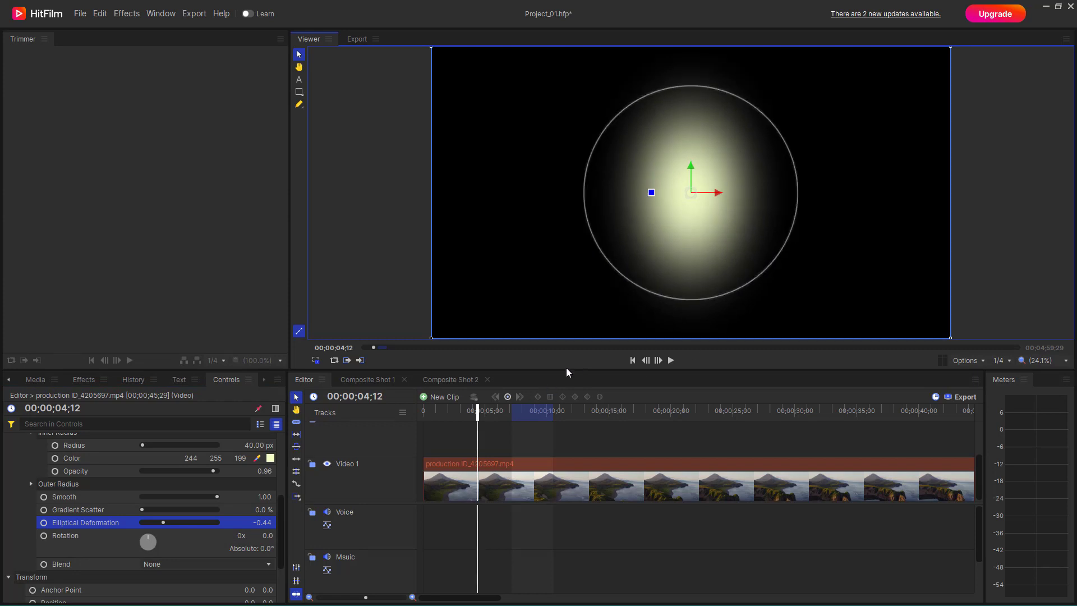
- Rotate the gradient to 439° (1x 79.0) and set its blend mode to Normal
{"action": "left_click_drag", "start_coordinate": [149, 543], "coordinate": [177, 554]}
{"action": "left_click", "coordinate": [178, 563]}
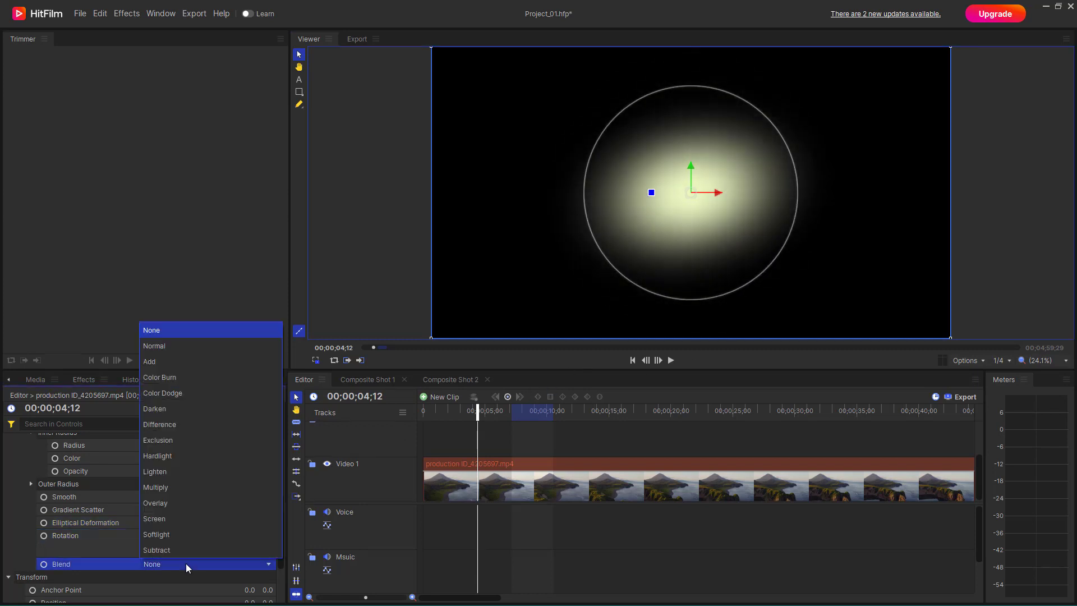
{"action": "left_click", "coordinate": [201, 348]}
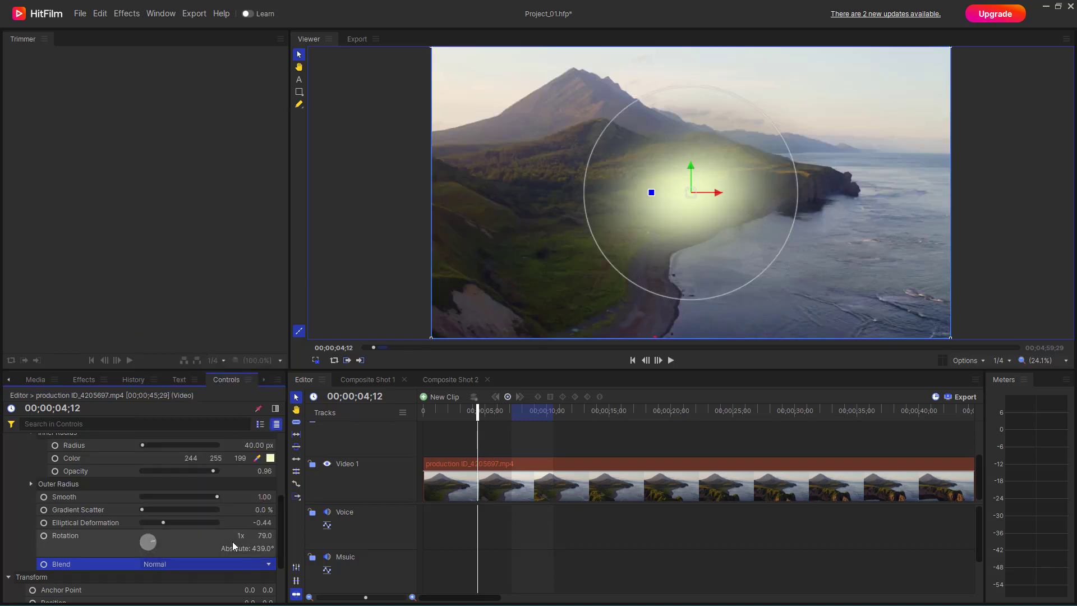
- Try the Color Burn and Overlay blend modes on the deformed radial gradient
{"action": "left_click", "coordinate": [210, 563]}
{"action": "left_click", "coordinate": [189, 376]}
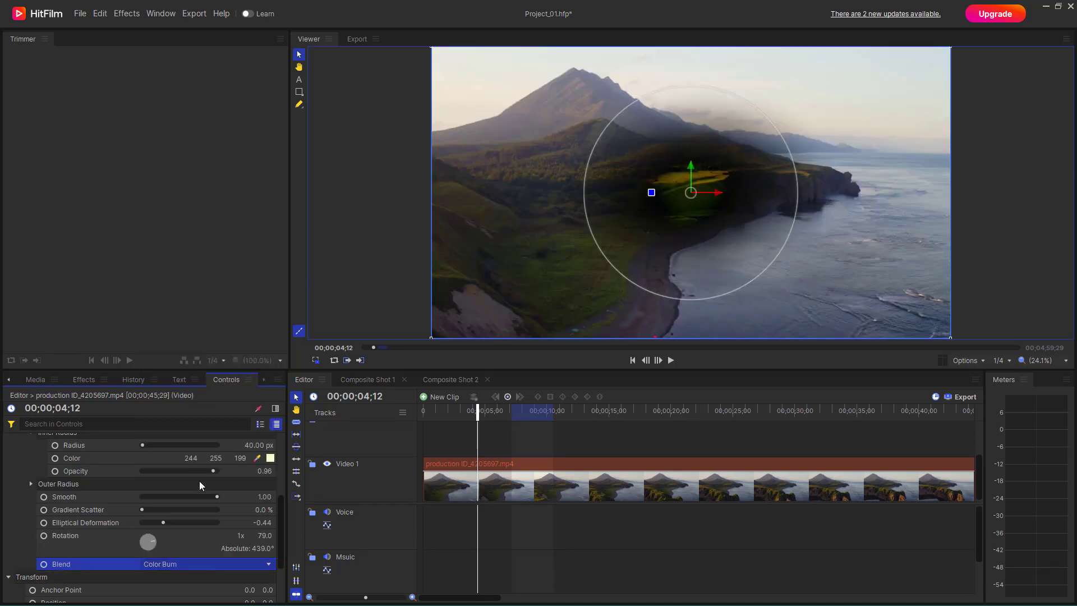
{"action": "left_click", "coordinate": [171, 567]}
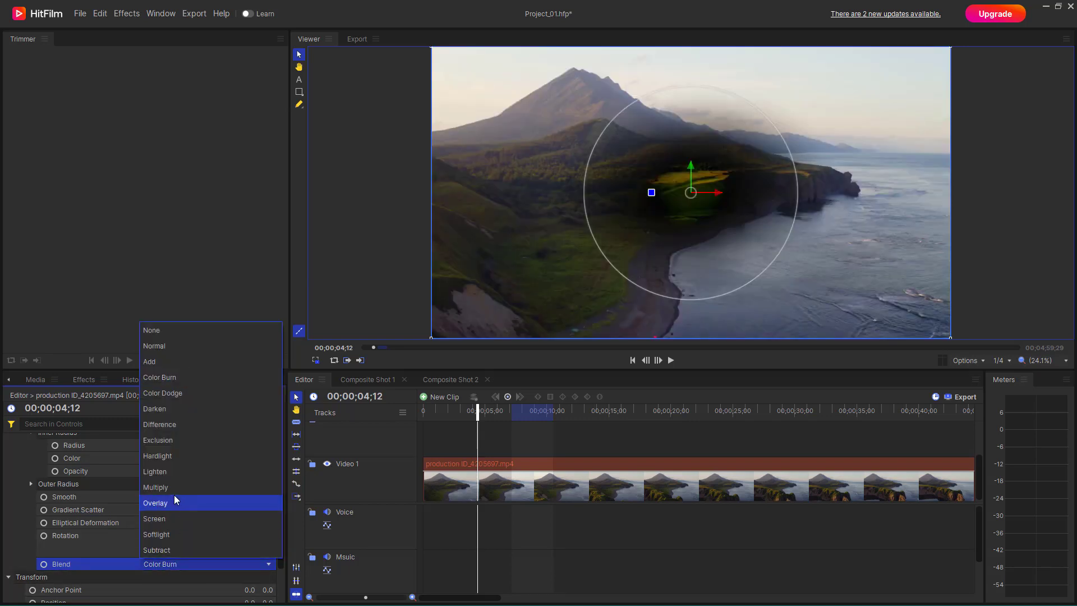
{"action": "left_click", "coordinate": [174, 495]}
- Reapply the OpticalFlare preset to the Radial Gradient effect
{"action": "scroll", "coordinate": [185, 505], "scroll_direction": "up", "scroll_amount": 3}
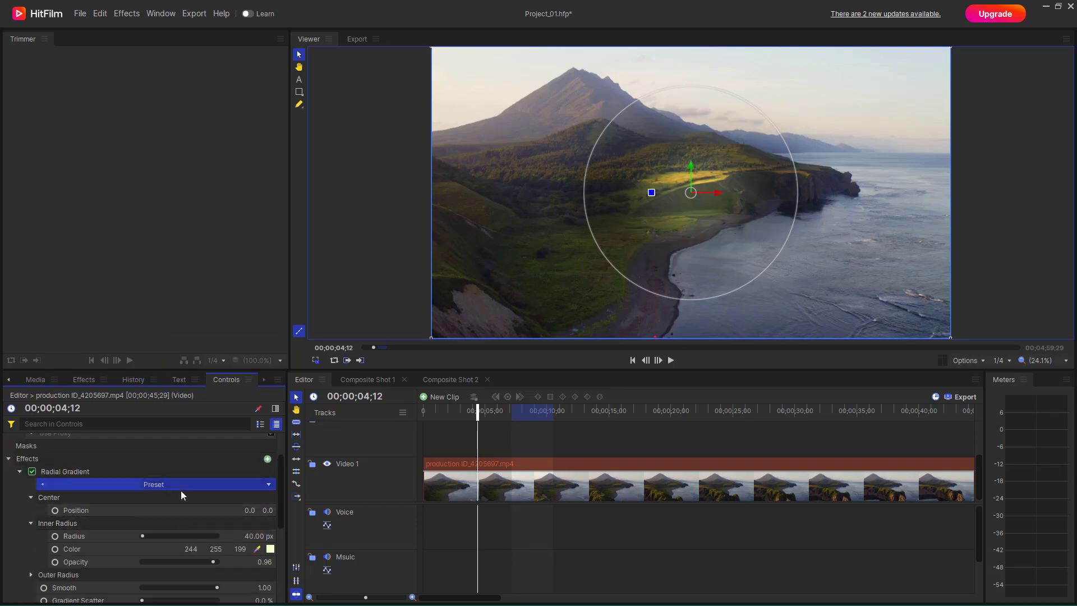
{"action": "left_click", "coordinate": [196, 486]}
{"action": "left_click", "coordinate": [181, 543]}
- Try the Overlay, Screen and Subtract blend modes on the flare gradient and settle on Lighten
{"action": "scroll", "coordinate": [191, 538], "scroll_direction": "down", "scroll_amount": 5}
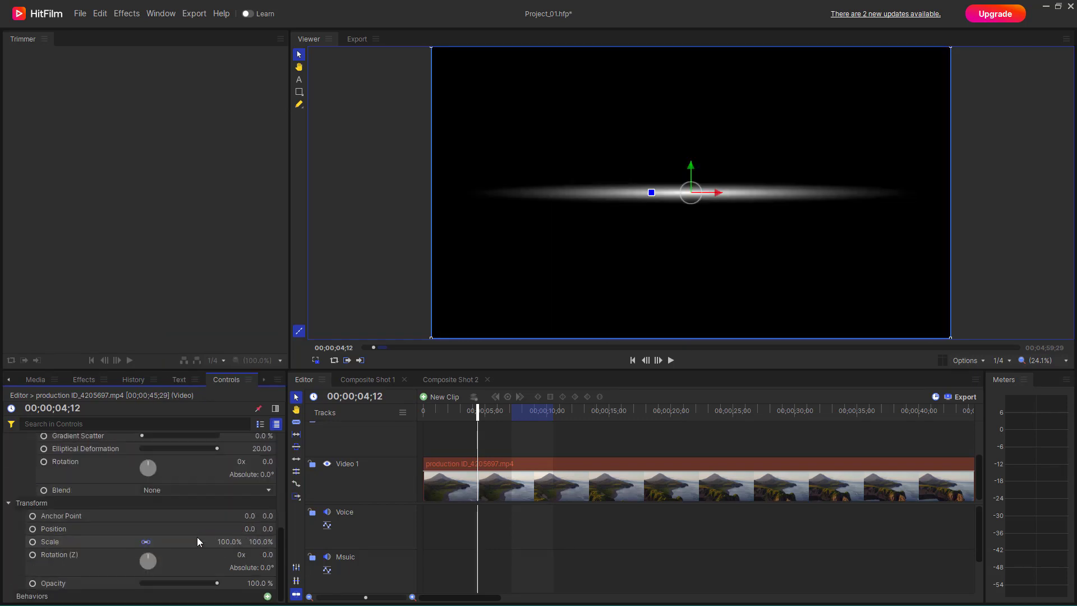
{"action": "left_click", "coordinate": [168, 491]}
{"action": "left_click", "coordinate": [190, 430]}
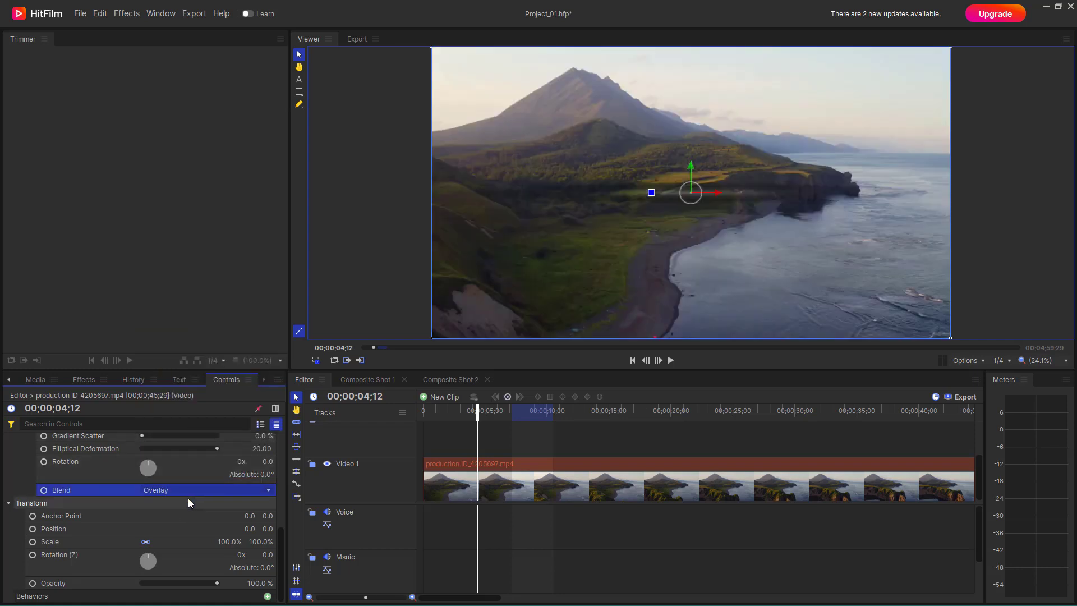
{"action": "left_click", "coordinate": [186, 490]}
{"action": "left_click", "coordinate": [175, 438]}
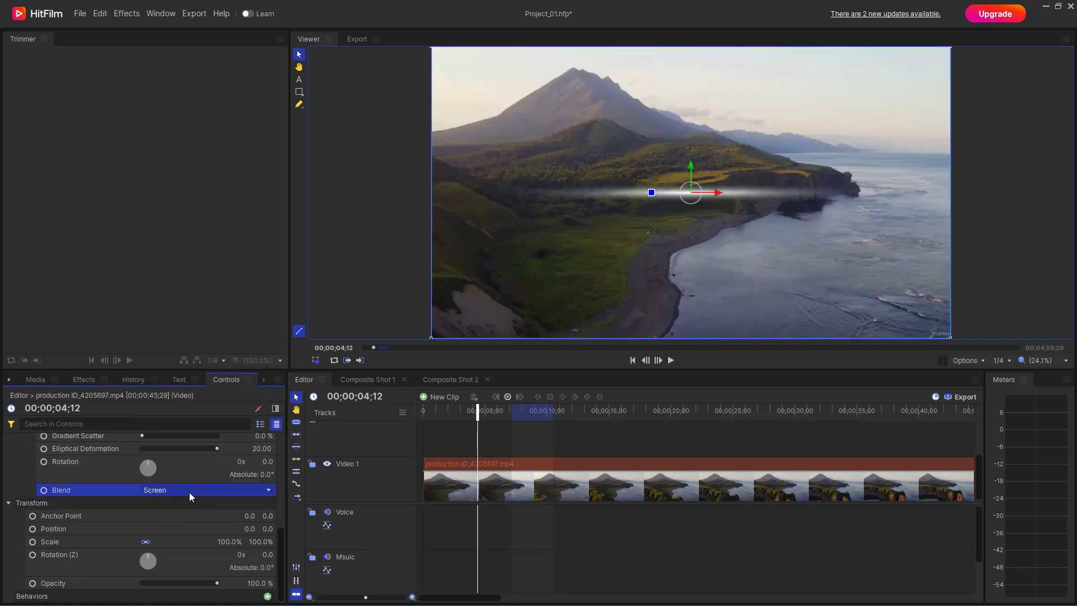
{"action": "left_click", "coordinate": [189, 492]}
{"action": "left_click", "coordinate": [178, 472]}
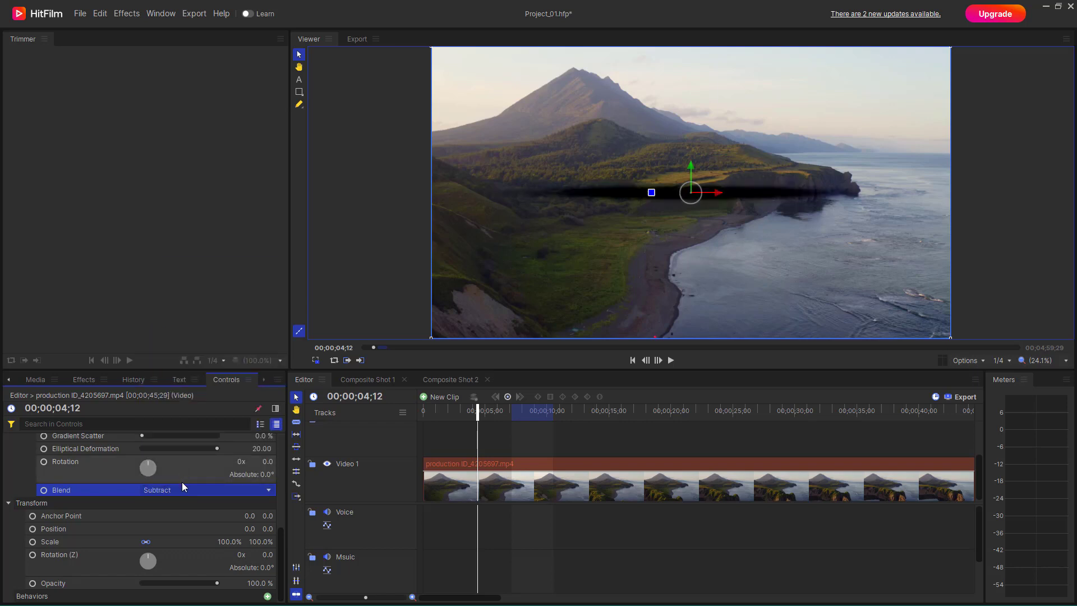
{"action": "left_click", "coordinate": [180, 484]}
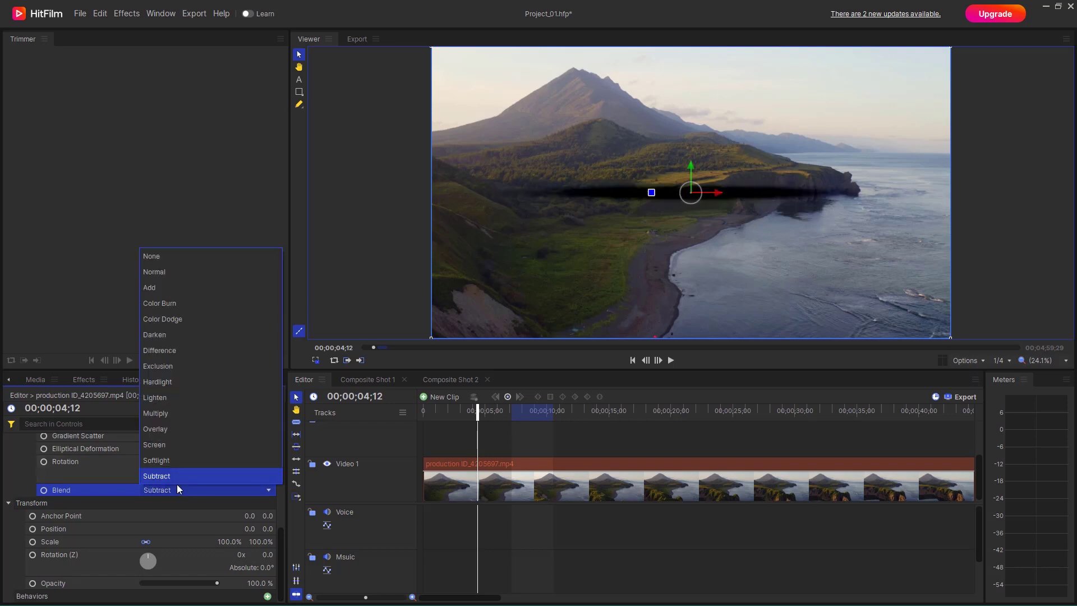
{"action": "left_click", "coordinate": [191, 397]}
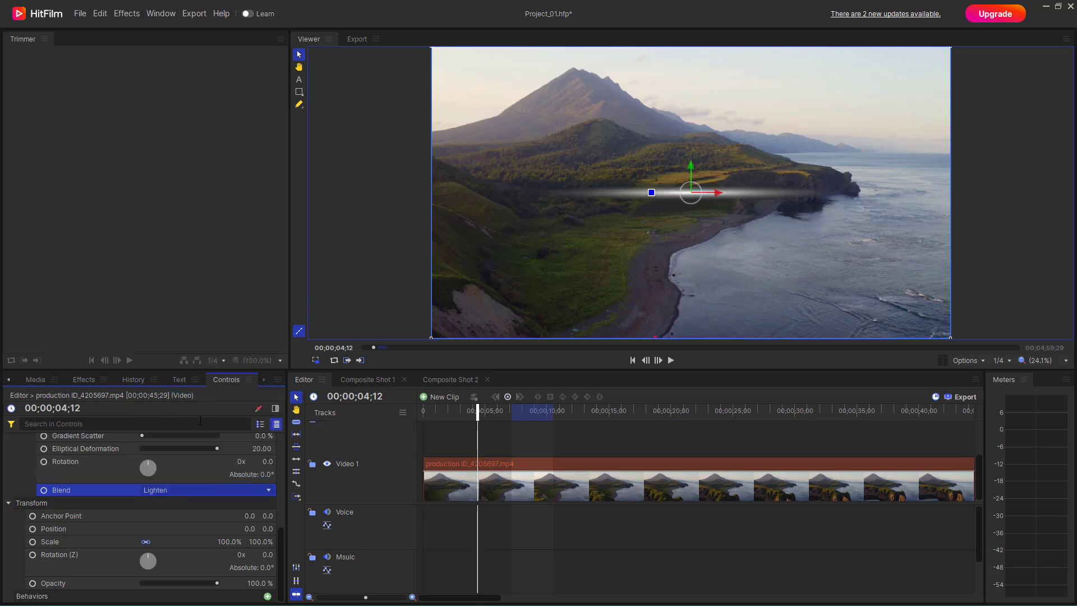